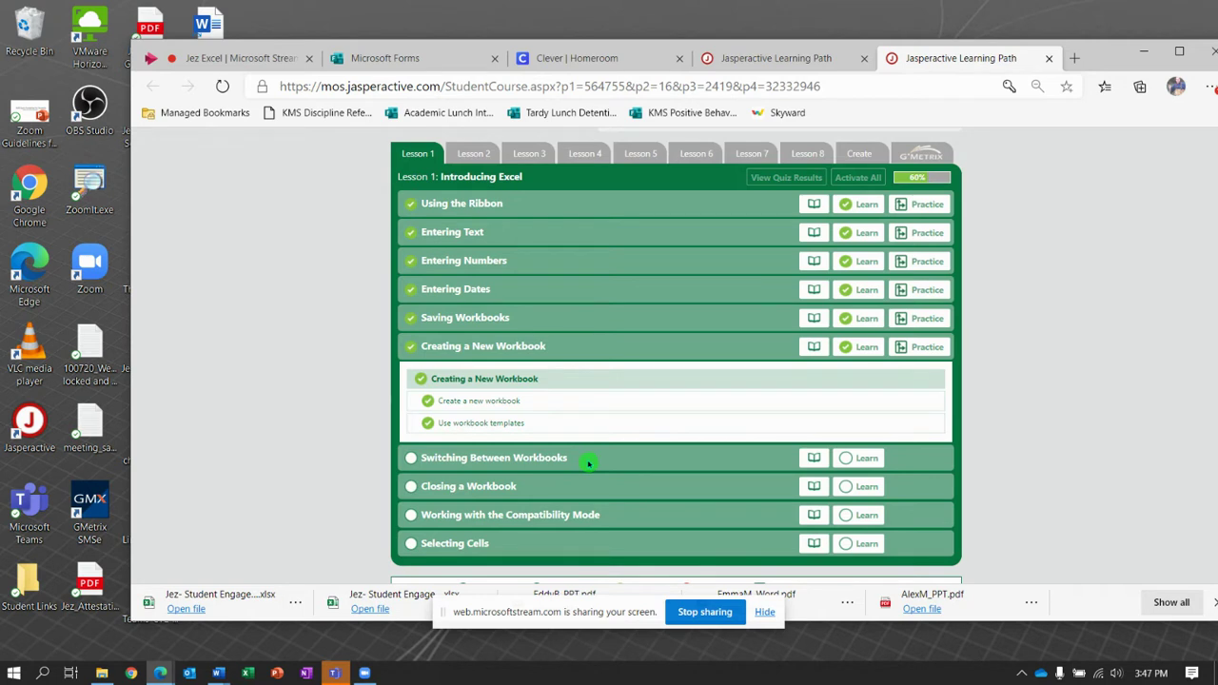
# Start the Learn exercise for Switching Between Workbooks and enlarge the Price Quote 0630 workbook window
pyautogui.click(862, 461)
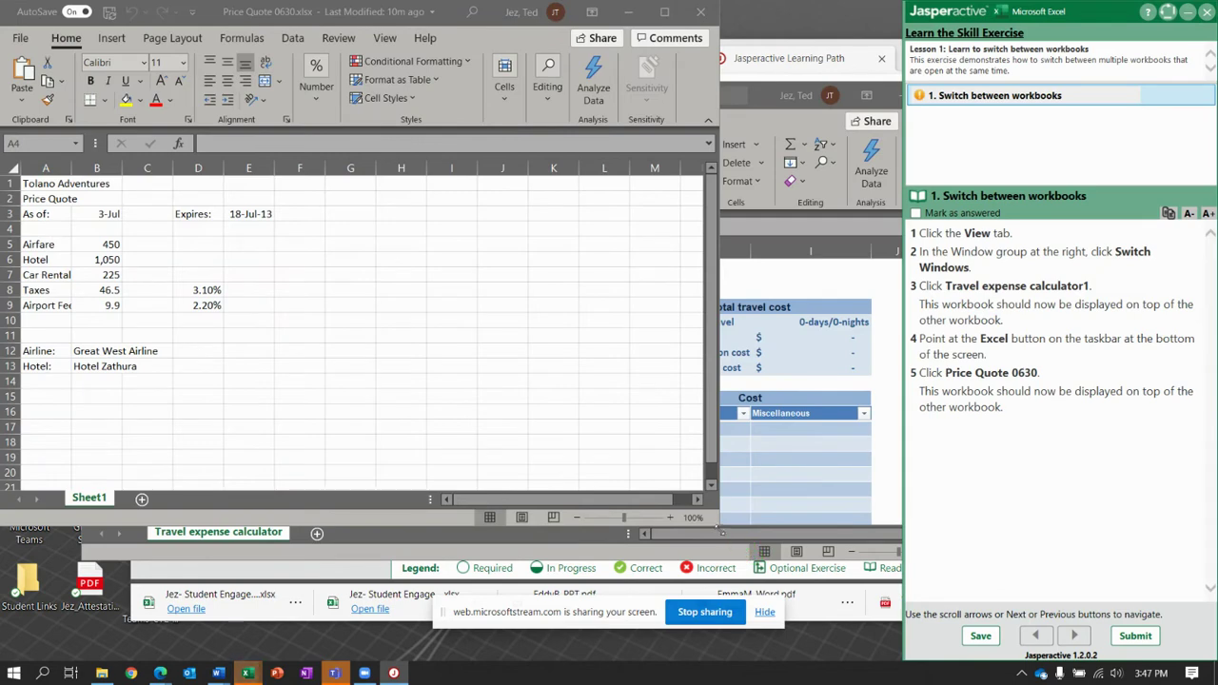
pyautogui.moveTo(721, 533); pyautogui.dragTo(875, 652)
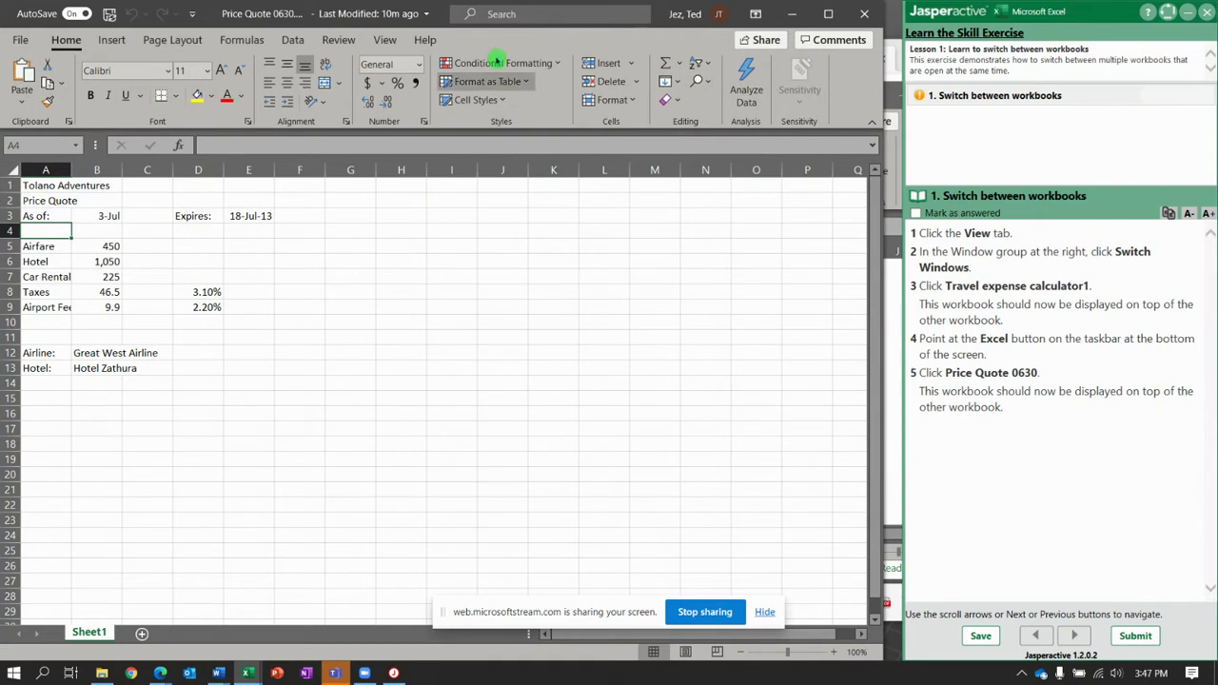
# Switch to the Travel expense calculator1 workbook with Switch Windows, then return to Price Quote 0630 through its taskbar preview
pyautogui.click(386, 40)
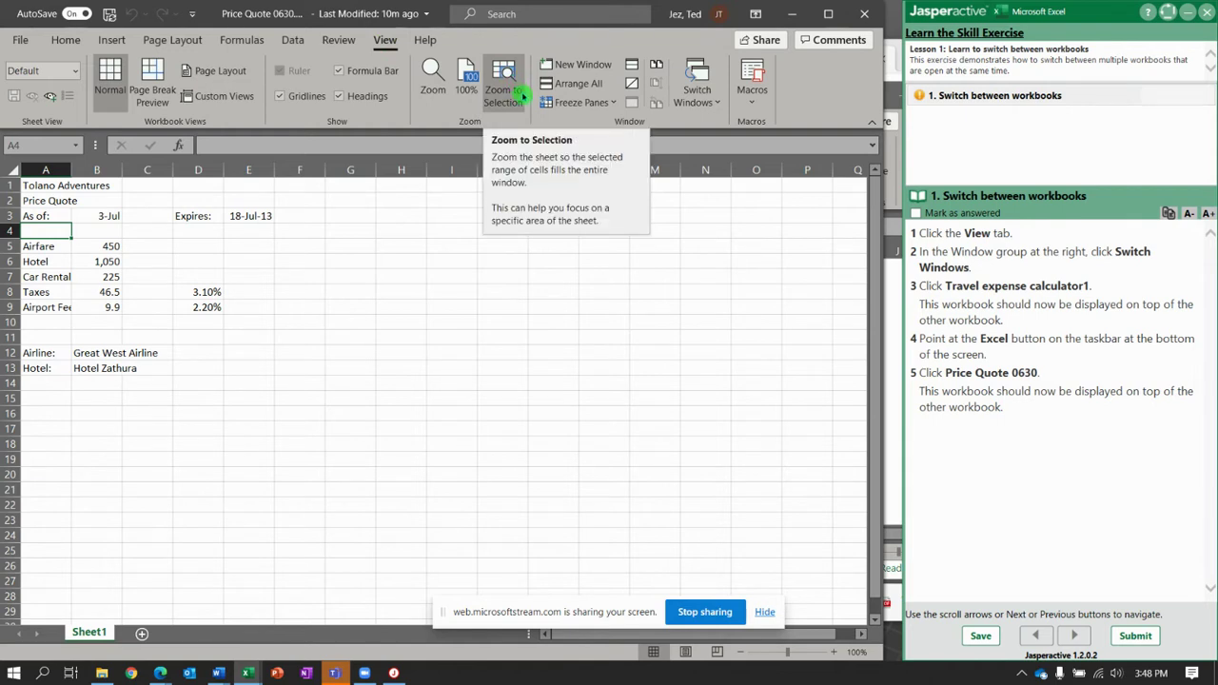
pyautogui.click(707, 95)
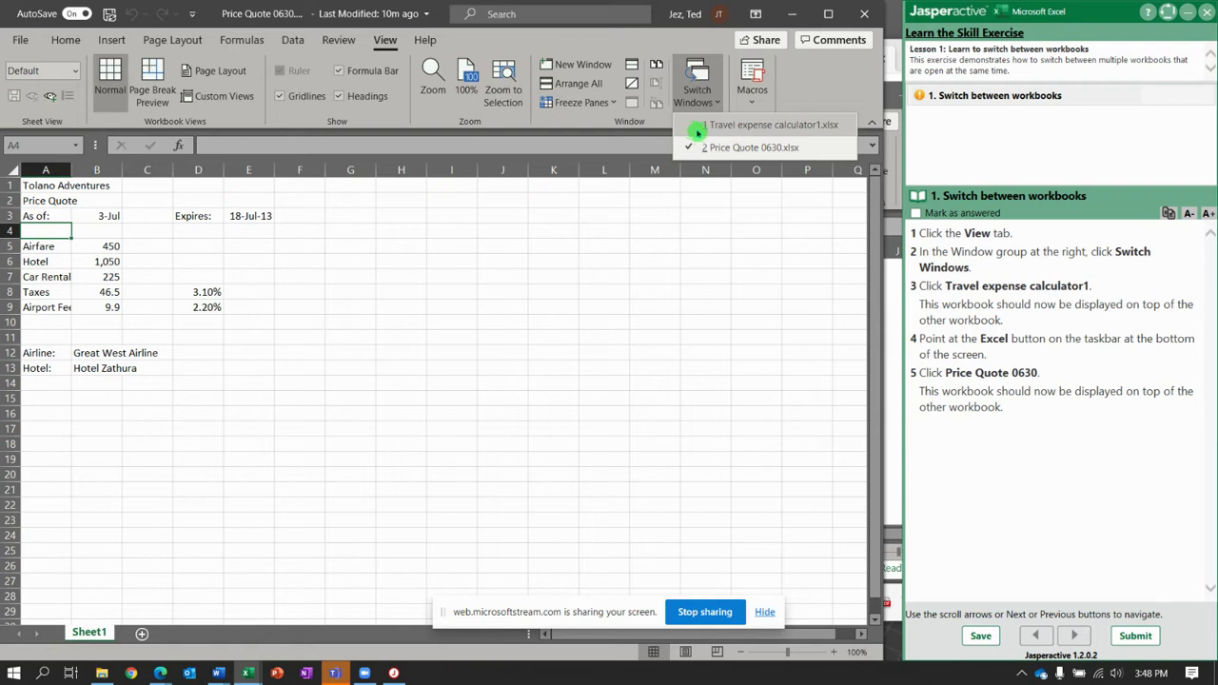
pyautogui.click(702, 125)
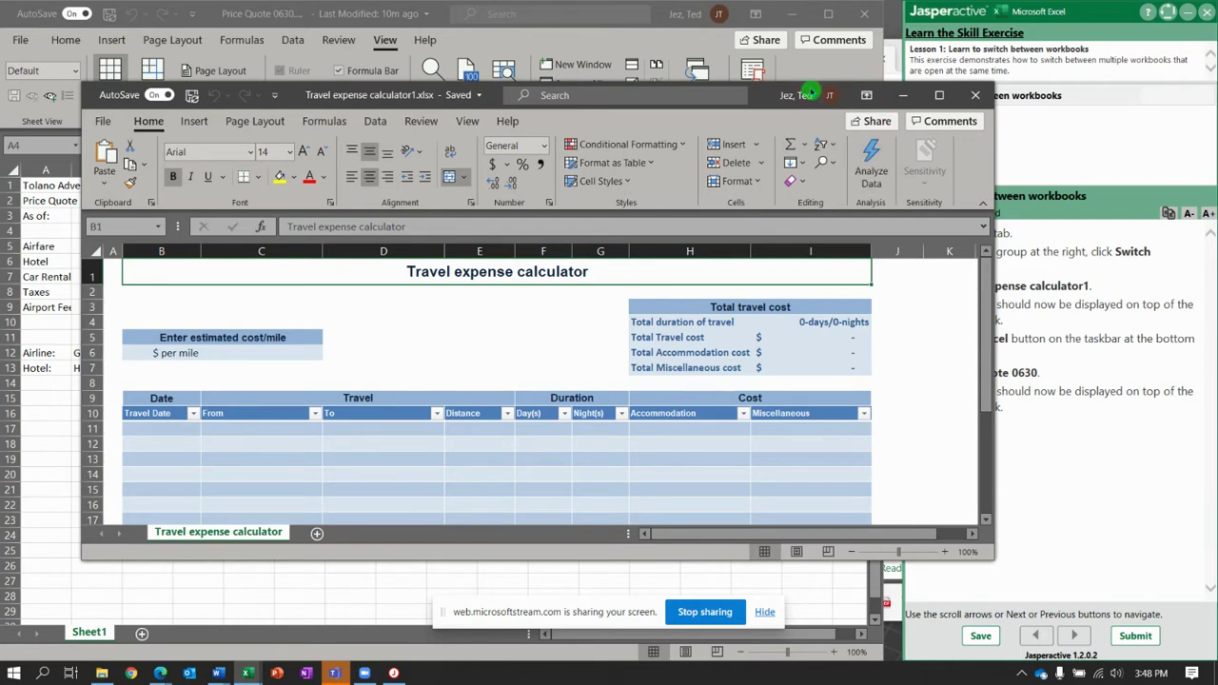
pyautogui.moveTo(764, 102); pyautogui.dragTo(676, 63)
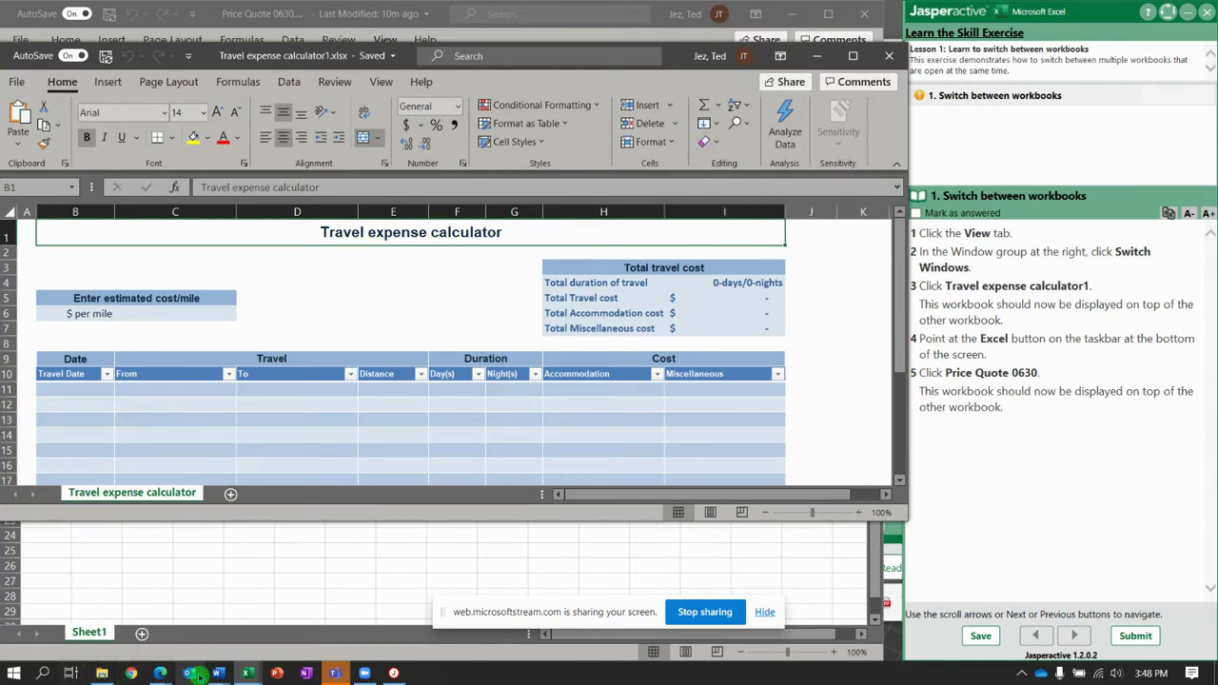
pyautogui.moveTo(249, 673)
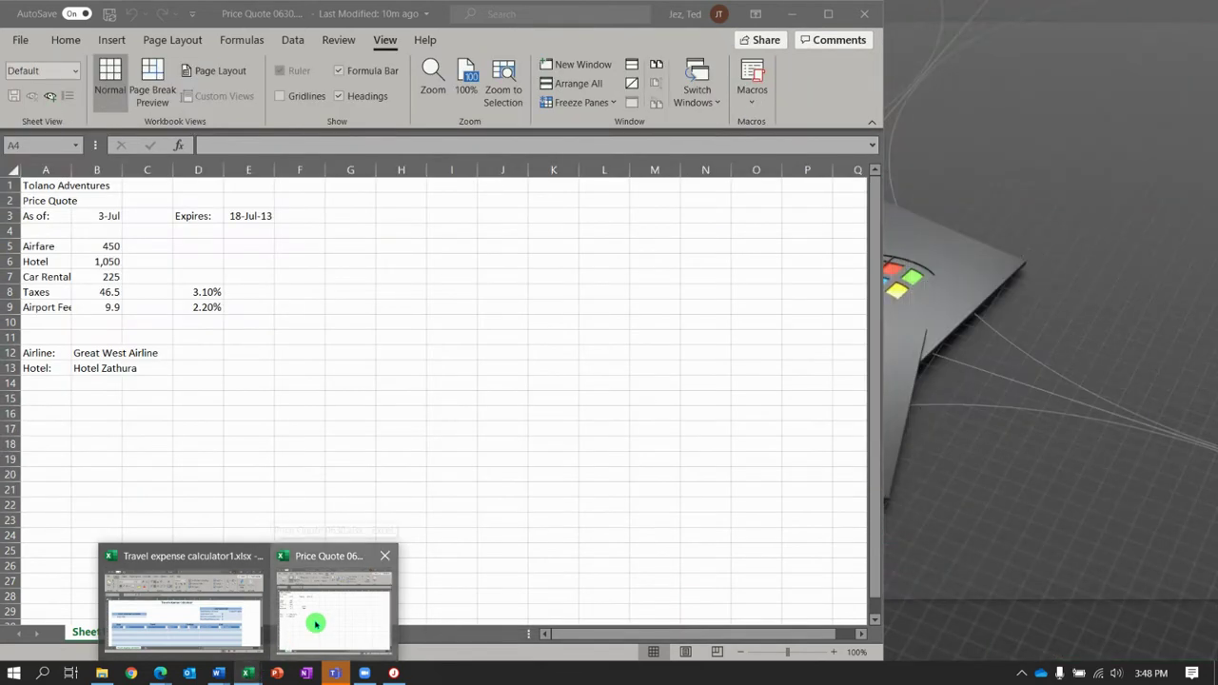
pyautogui.click(314, 621)
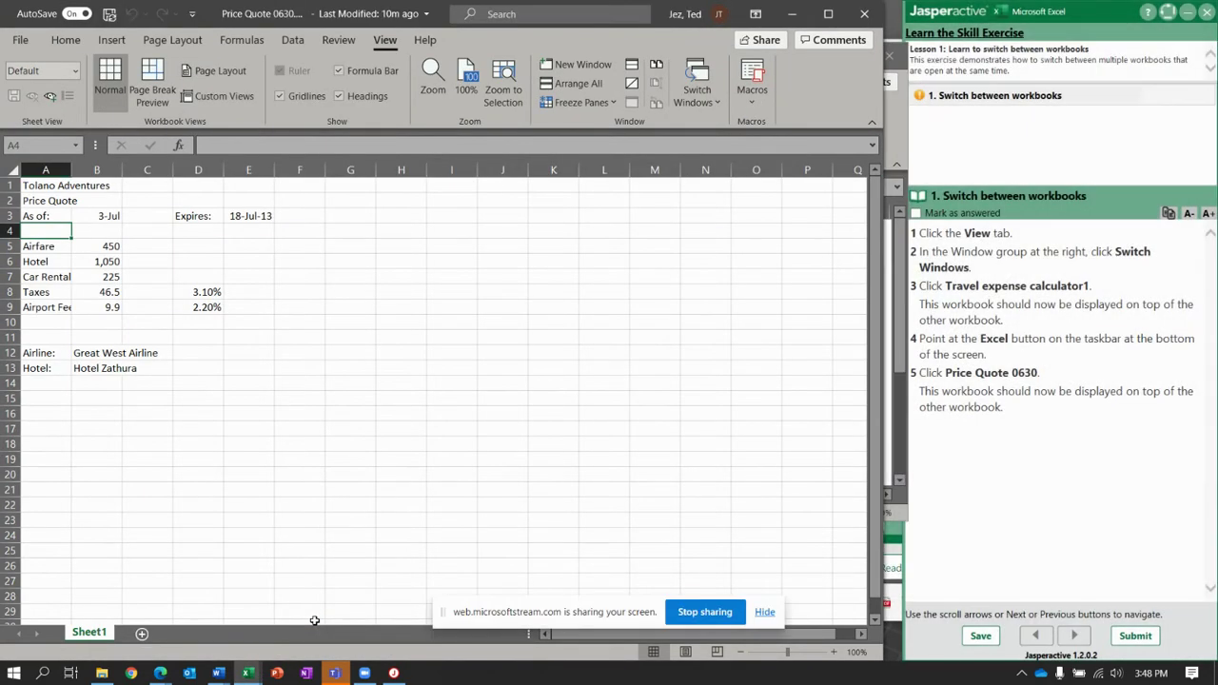
# Submit the switching exercise for scoring and start the Learn exercise for Closing a Workbook
pyautogui.click(1148, 635)
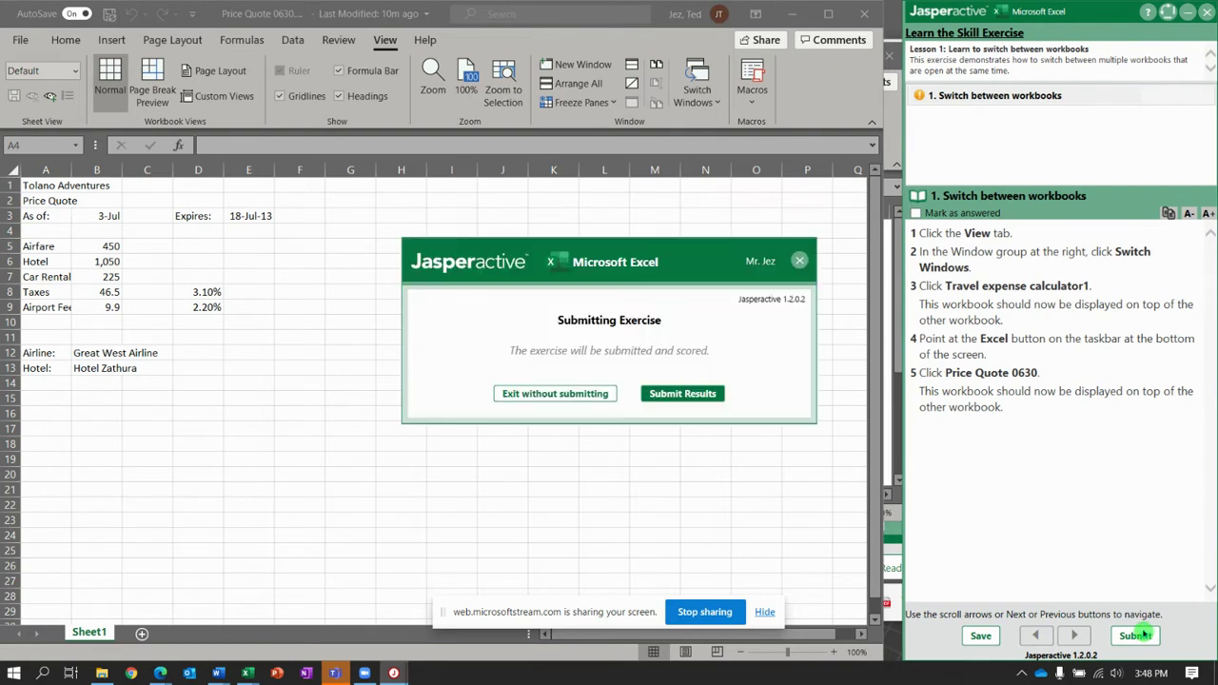
pyautogui.click(694, 395)
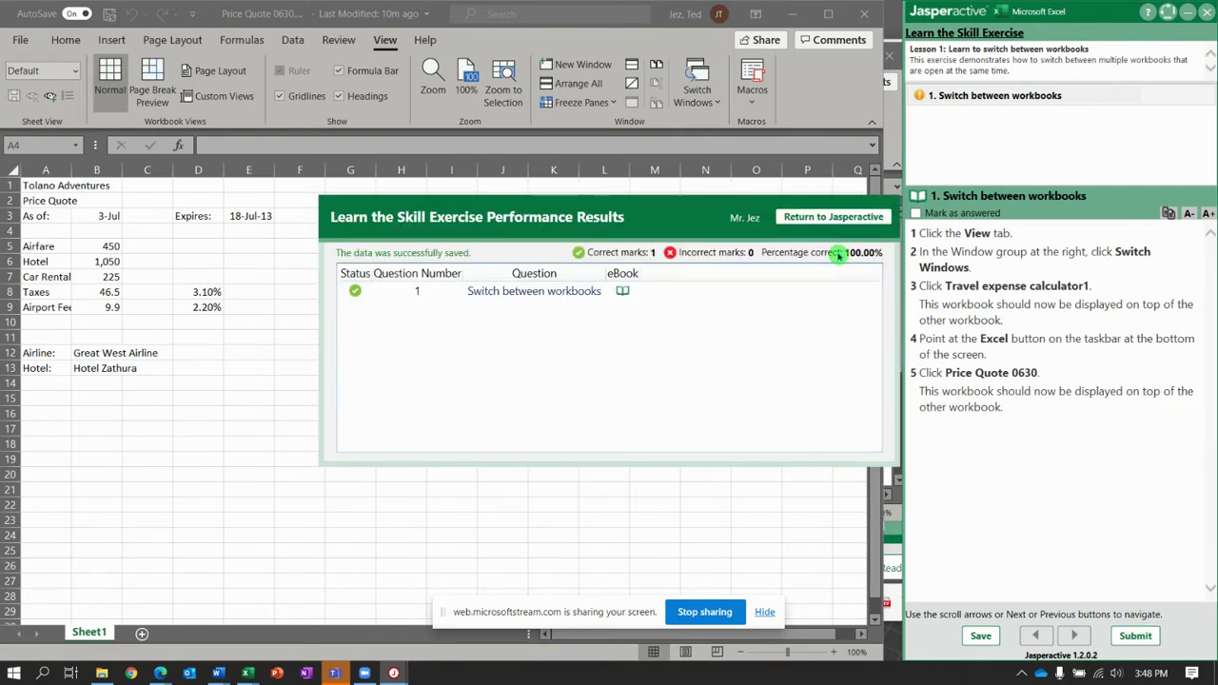
pyautogui.click(834, 218)
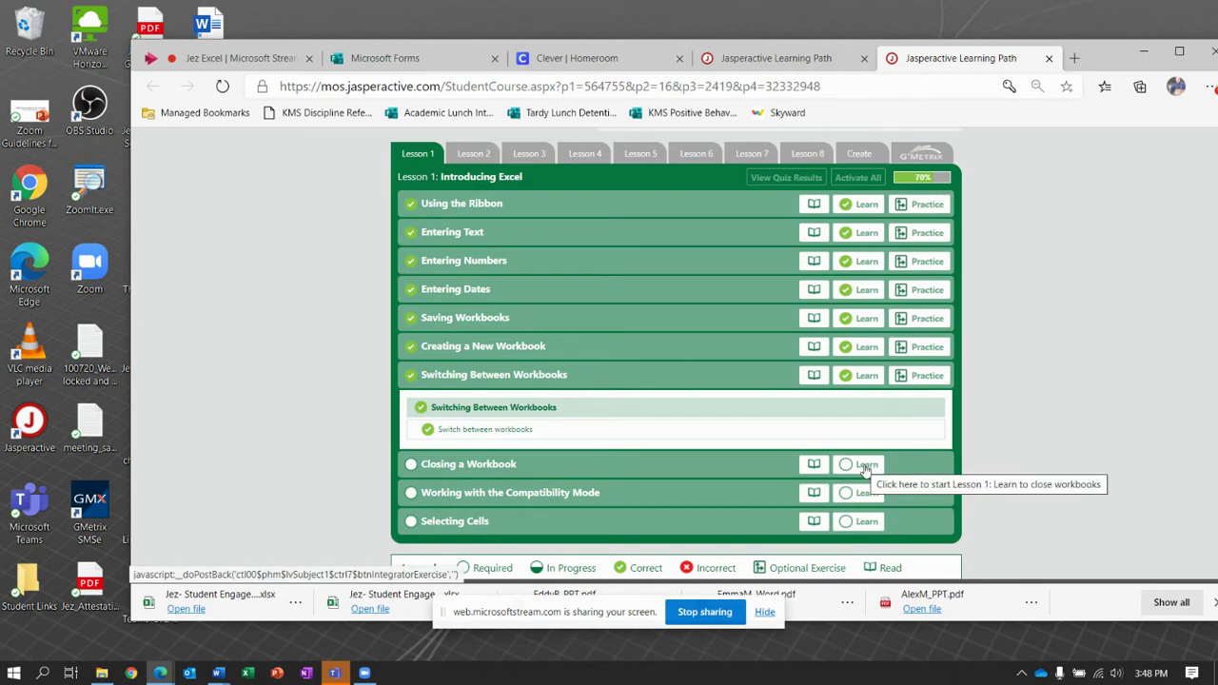
pyautogui.click(865, 467)
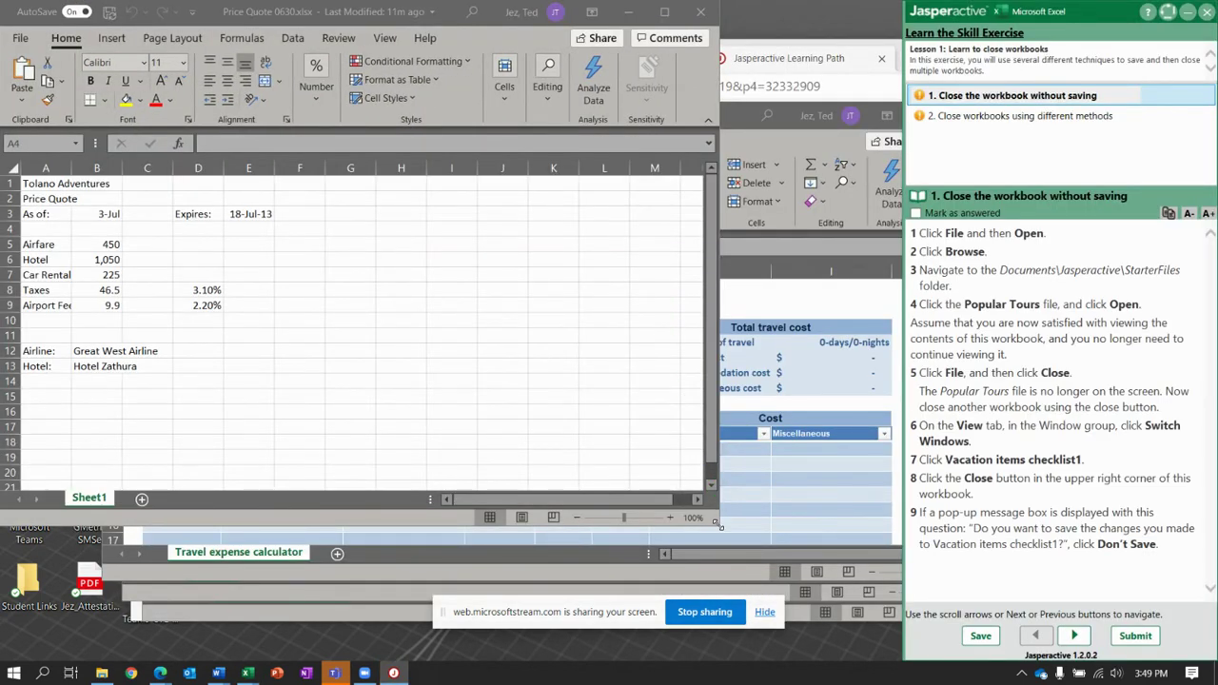
# Enlarge the Price Quote 0630 window and open the Popular Tours workbook from the Documents\Jasperactive\StarterFiles folder
pyautogui.moveTo(721, 525); pyautogui.dragTo(870, 604)
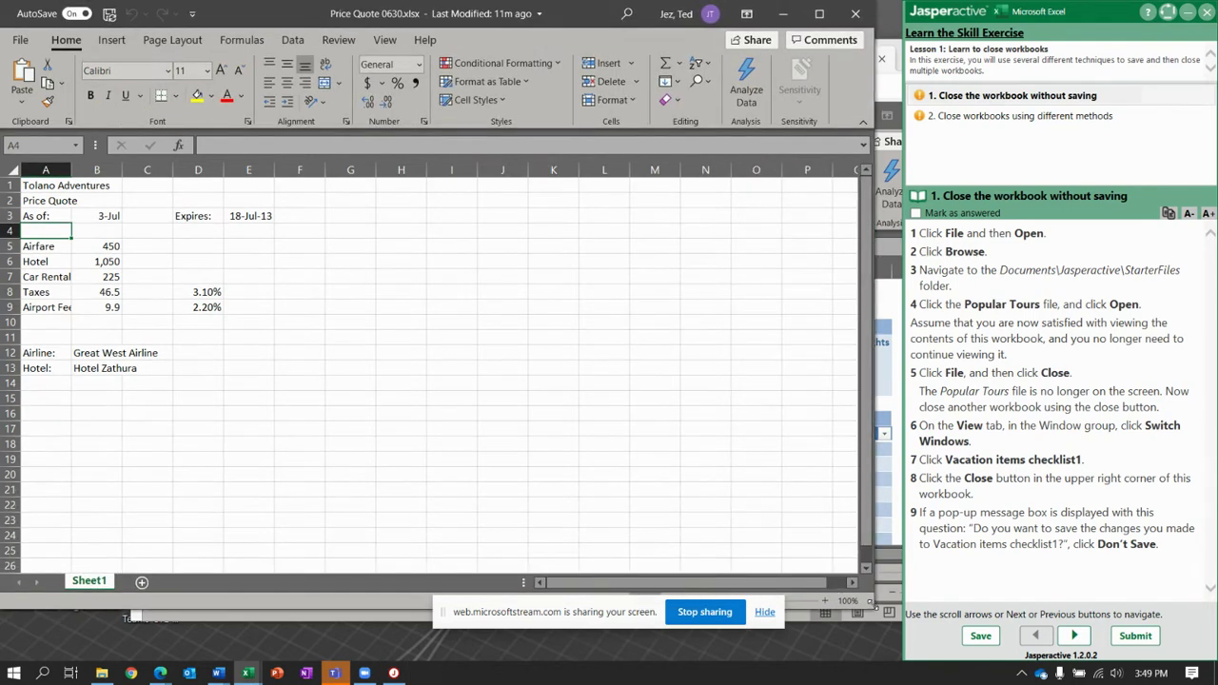
pyautogui.click(20, 42)
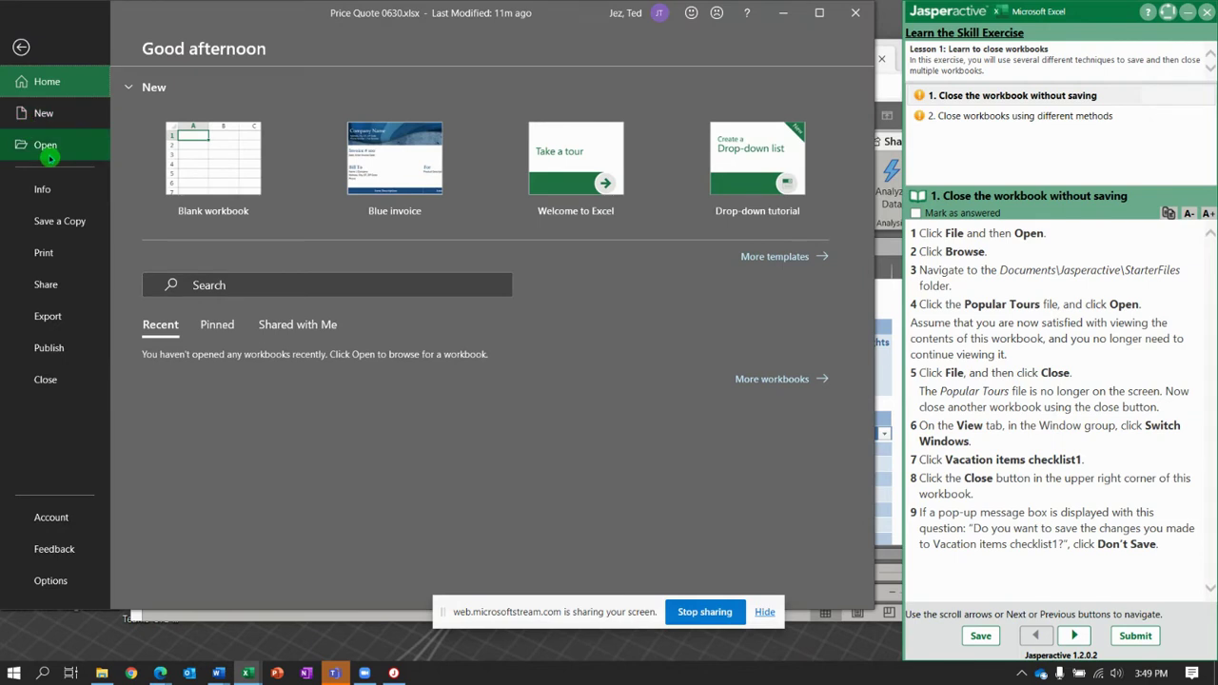
pyautogui.click(46, 148)
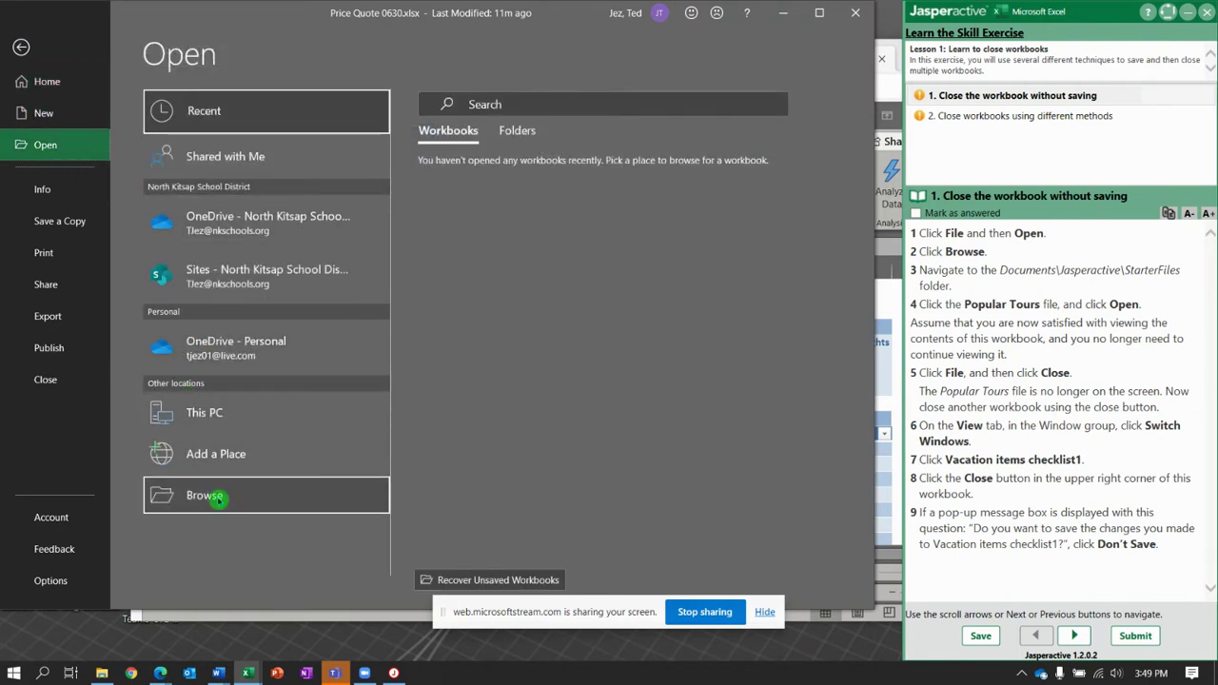
pyautogui.click(234, 498)
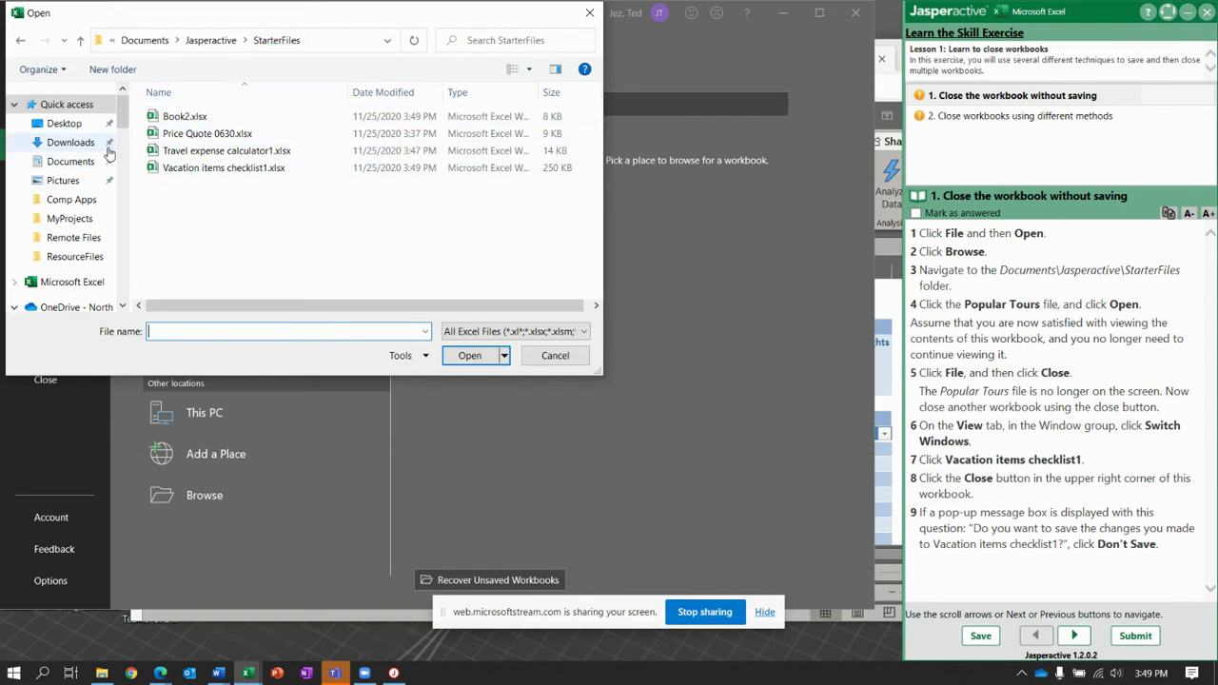
pyautogui.click(72, 162)
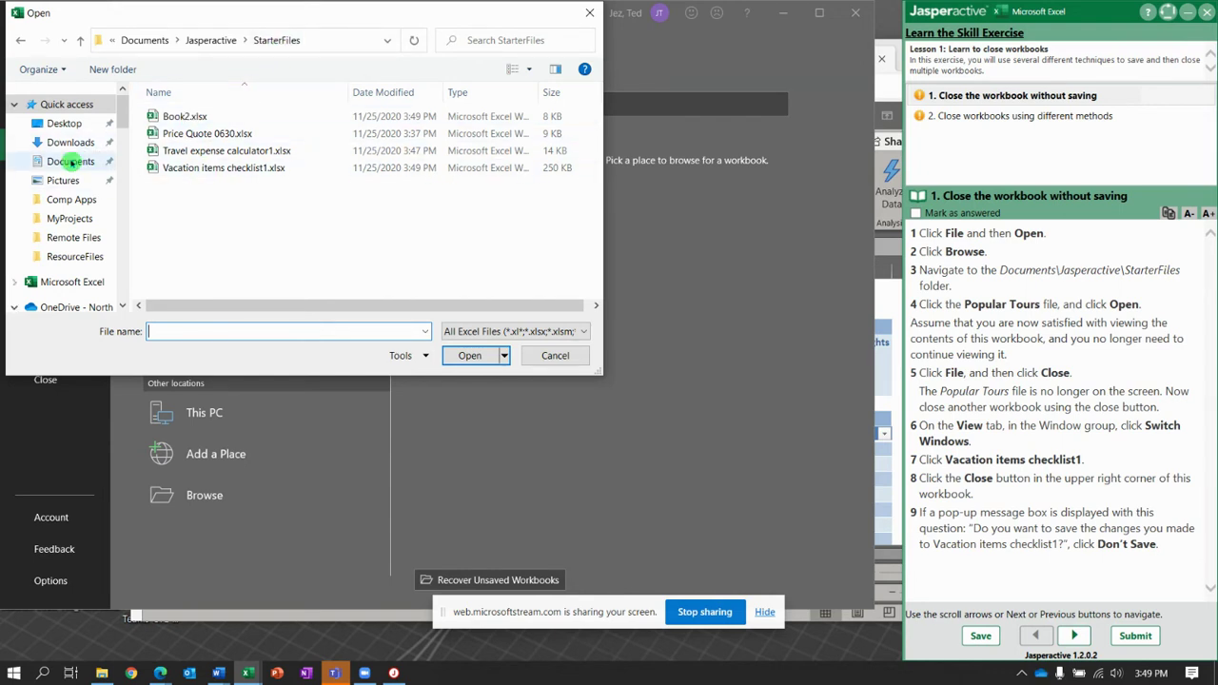
pyautogui.scroll(-4, 185, 176)
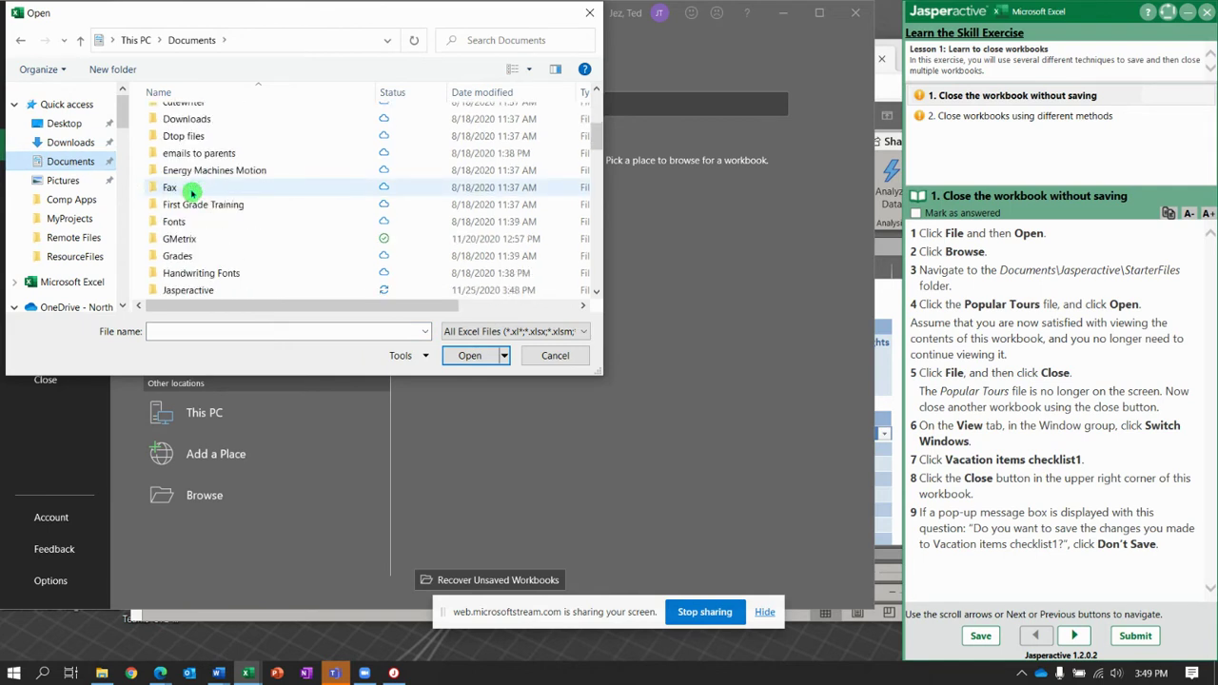
pyautogui.scroll(-2, 191, 190)
pyautogui.doubleClick(203, 187)
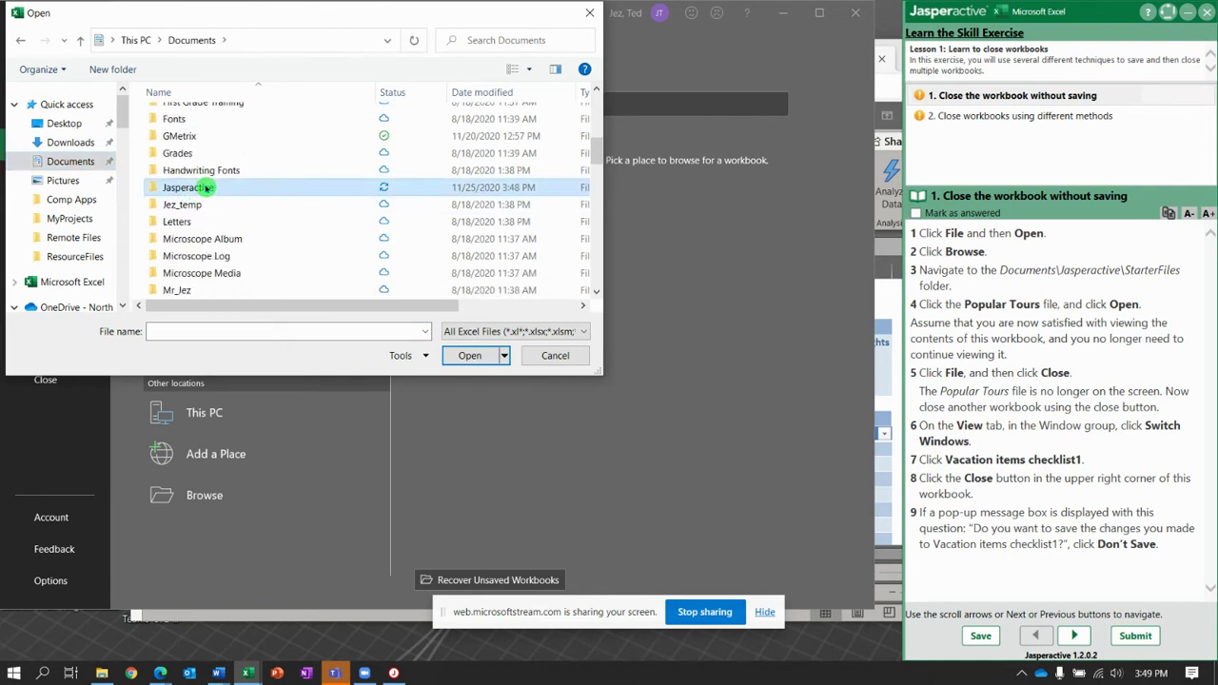
pyautogui.doubleClick(204, 152)
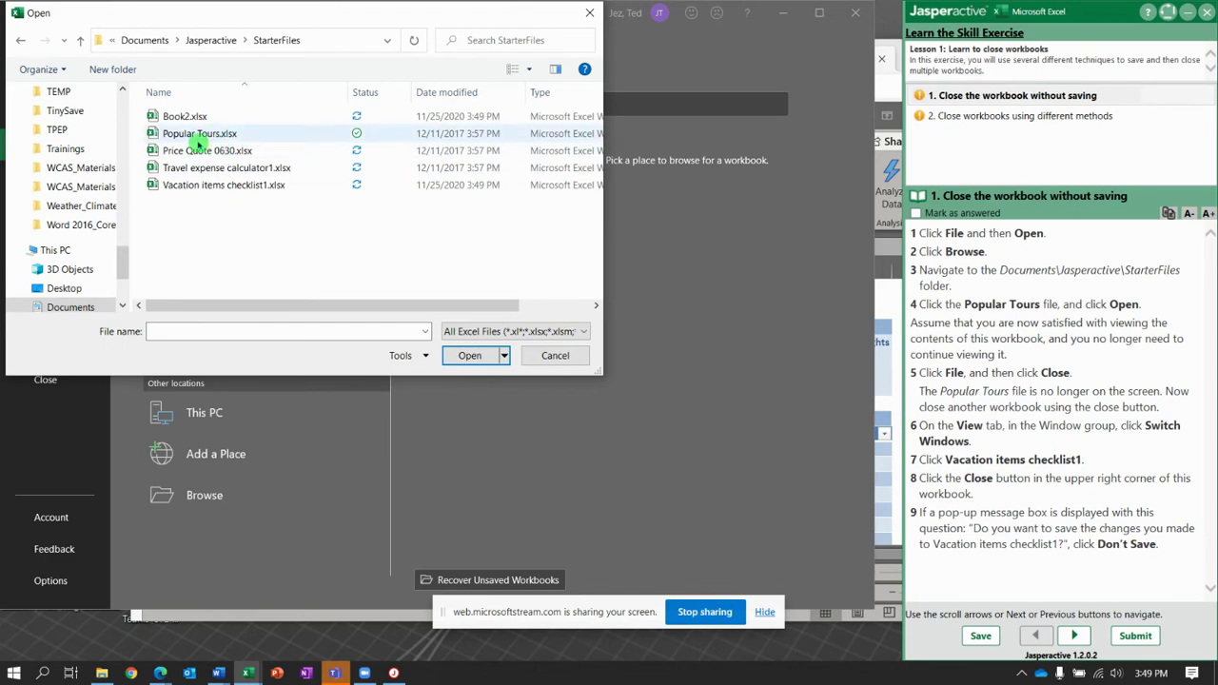
pyautogui.click(204, 135)
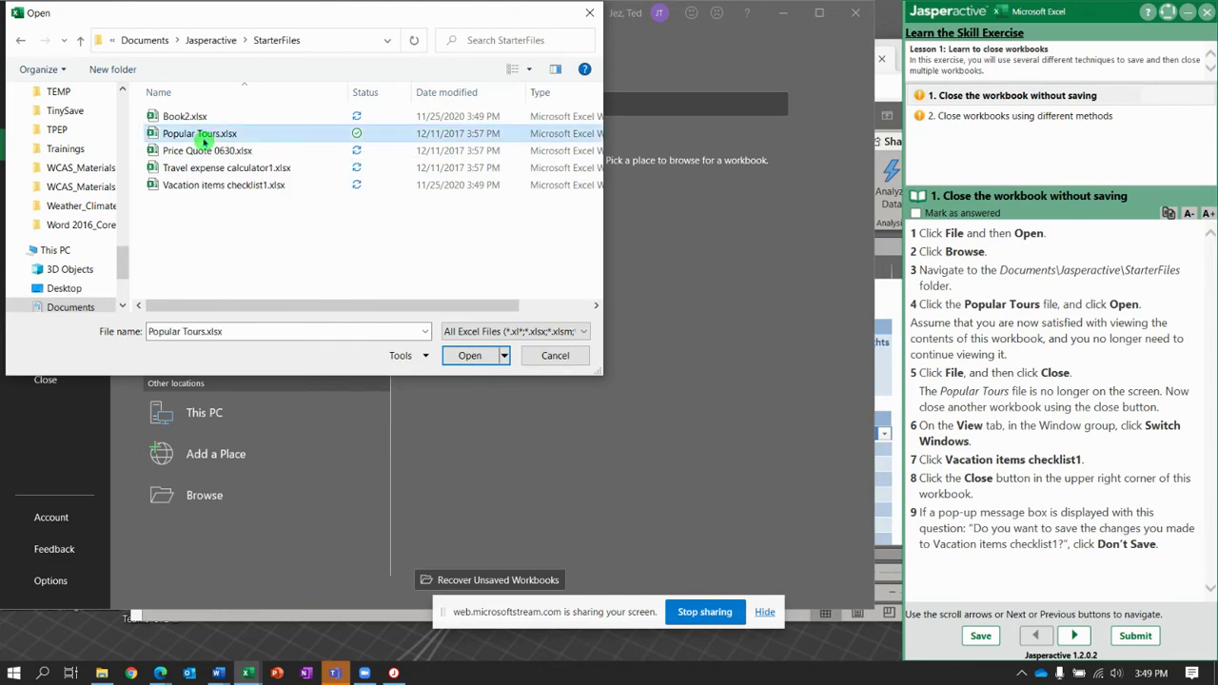
pyautogui.click(467, 366)
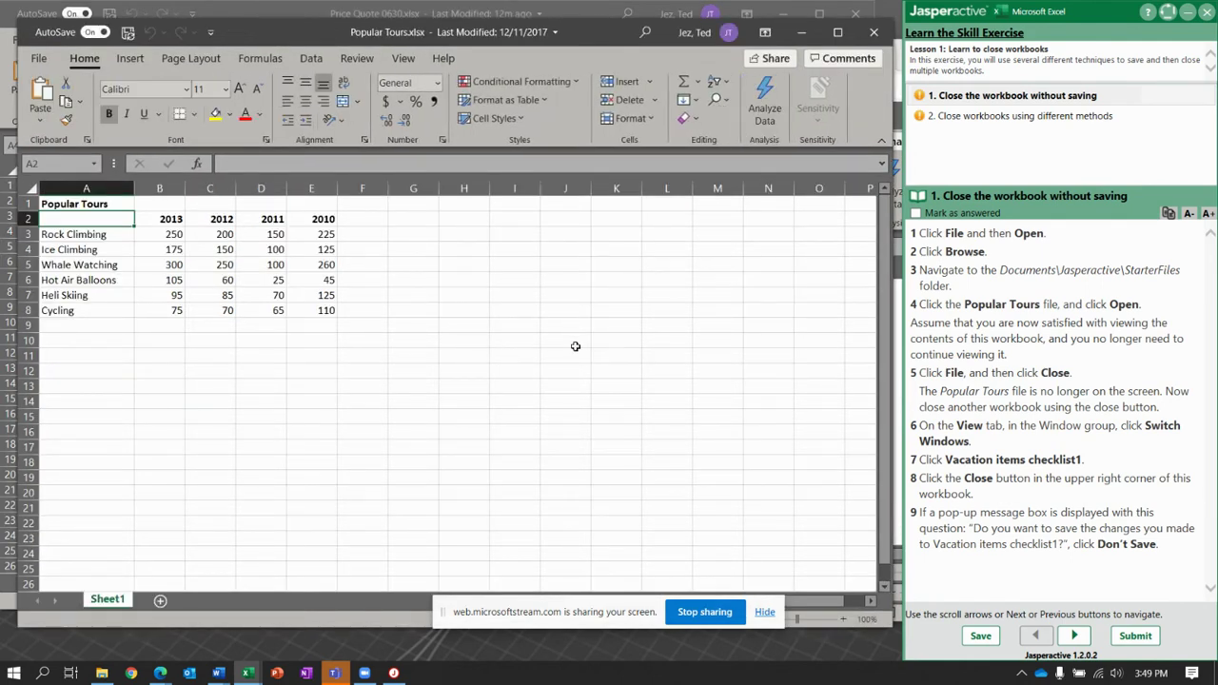
# Close the Popular Tours workbook, then bring Vacation items checklist1 to the front and close it too
pyautogui.click(38, 61)
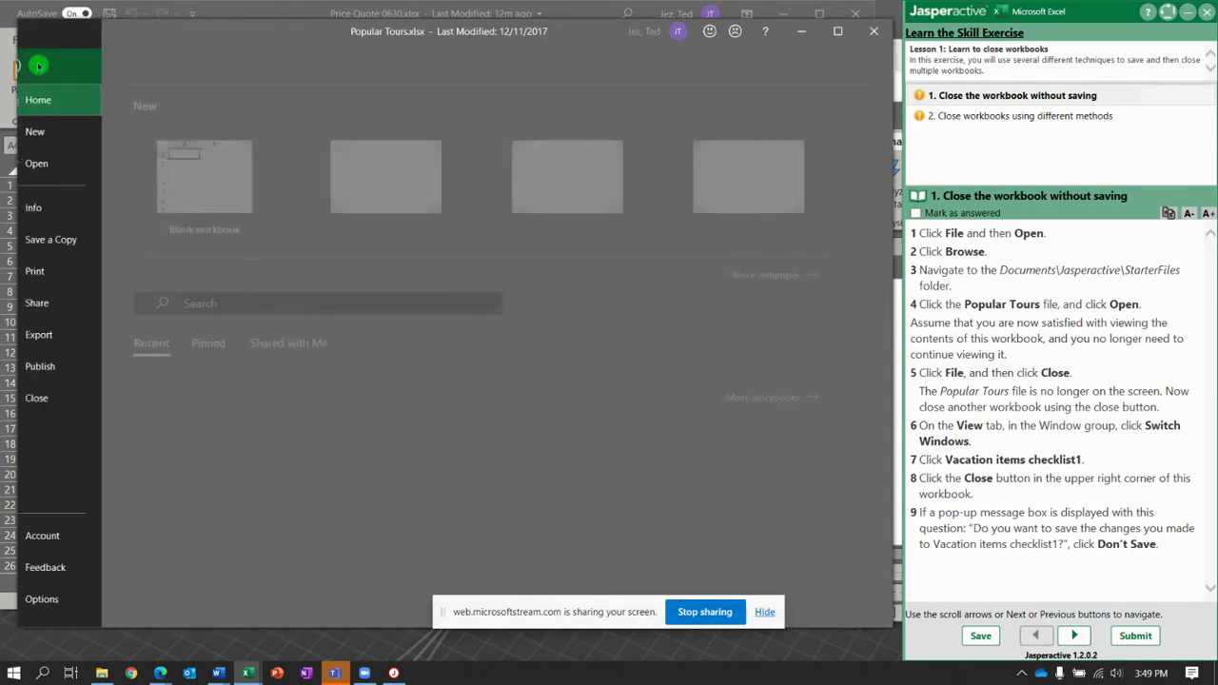
pyautogui.click(96, 406)
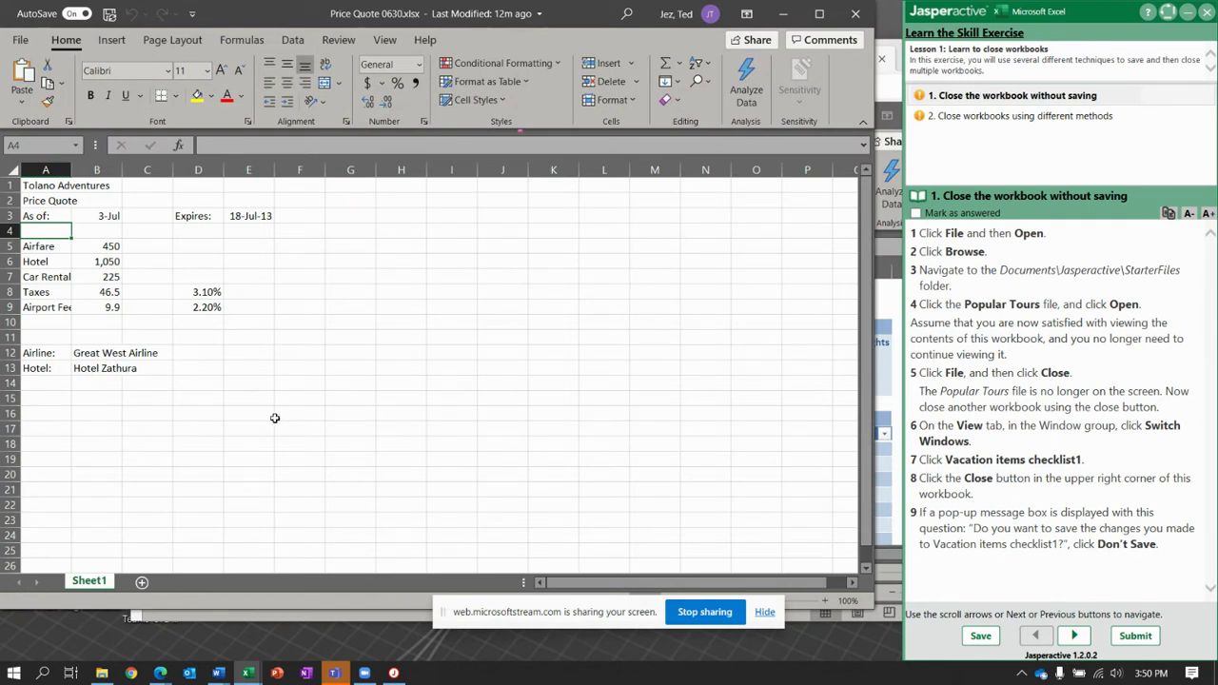
pyautogui.click(387, 43)
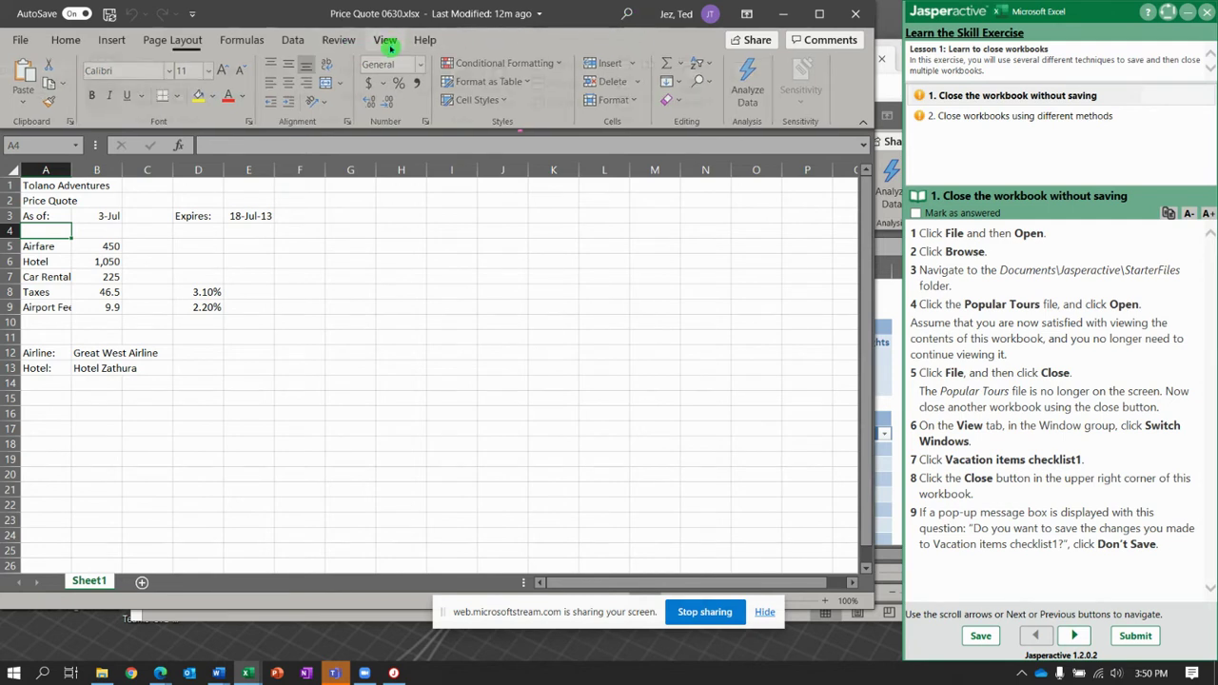
pyautogui.click(697, 103)
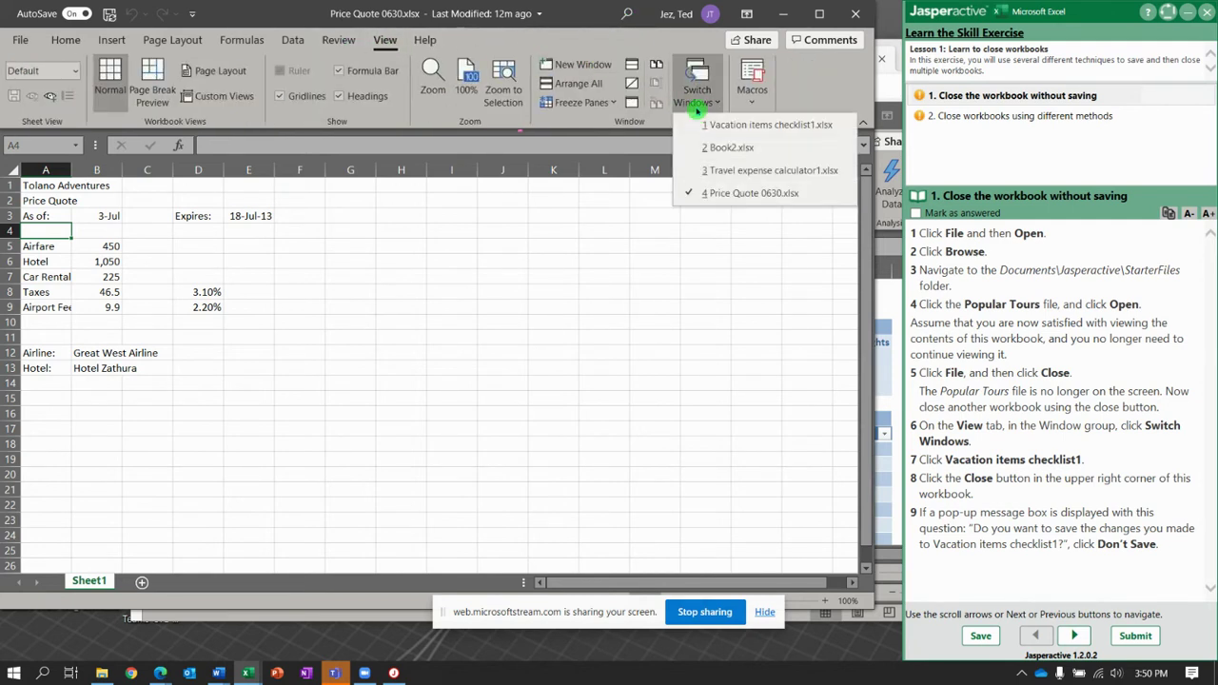
pyautogui.click(721, 125)
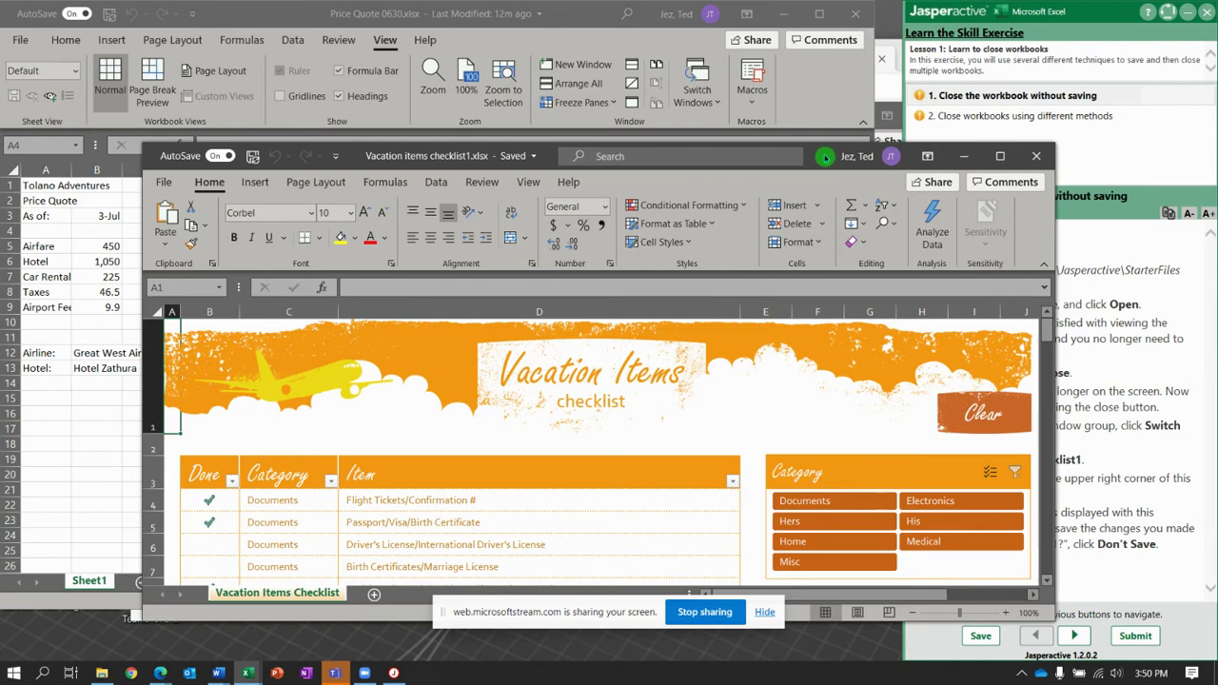
pyautogui.moveTo(824, 155); pyautogui.dragTo(684, 113)
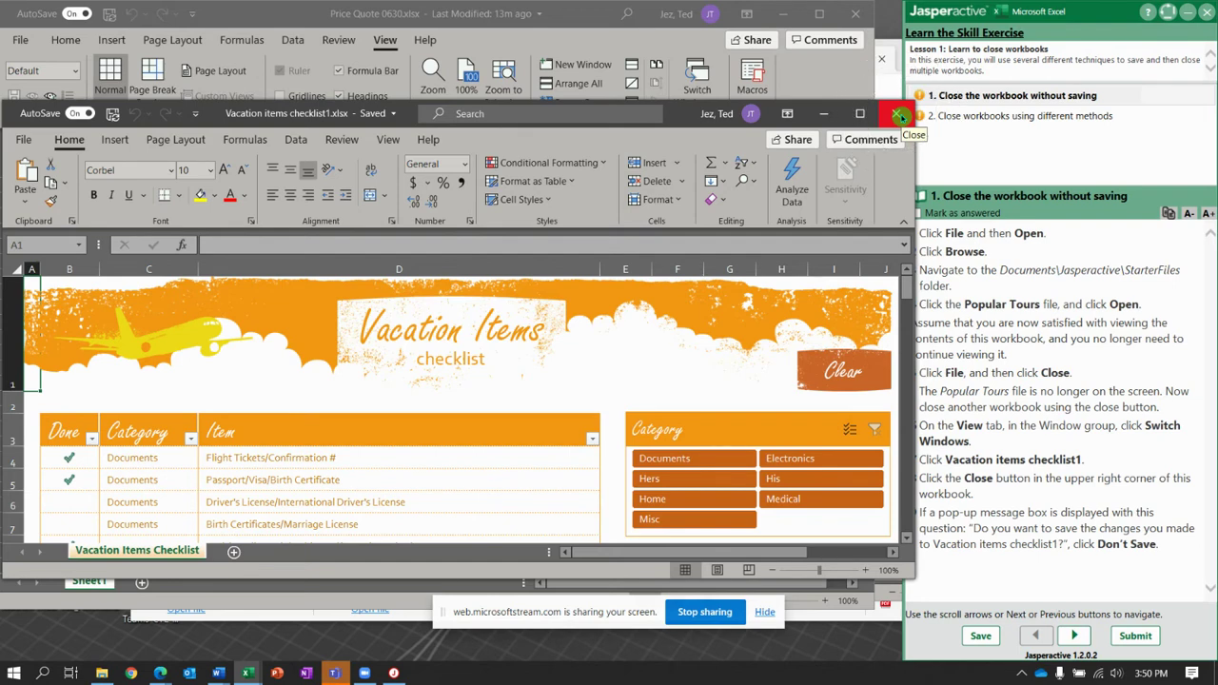
pyautogui.click(898, 114)
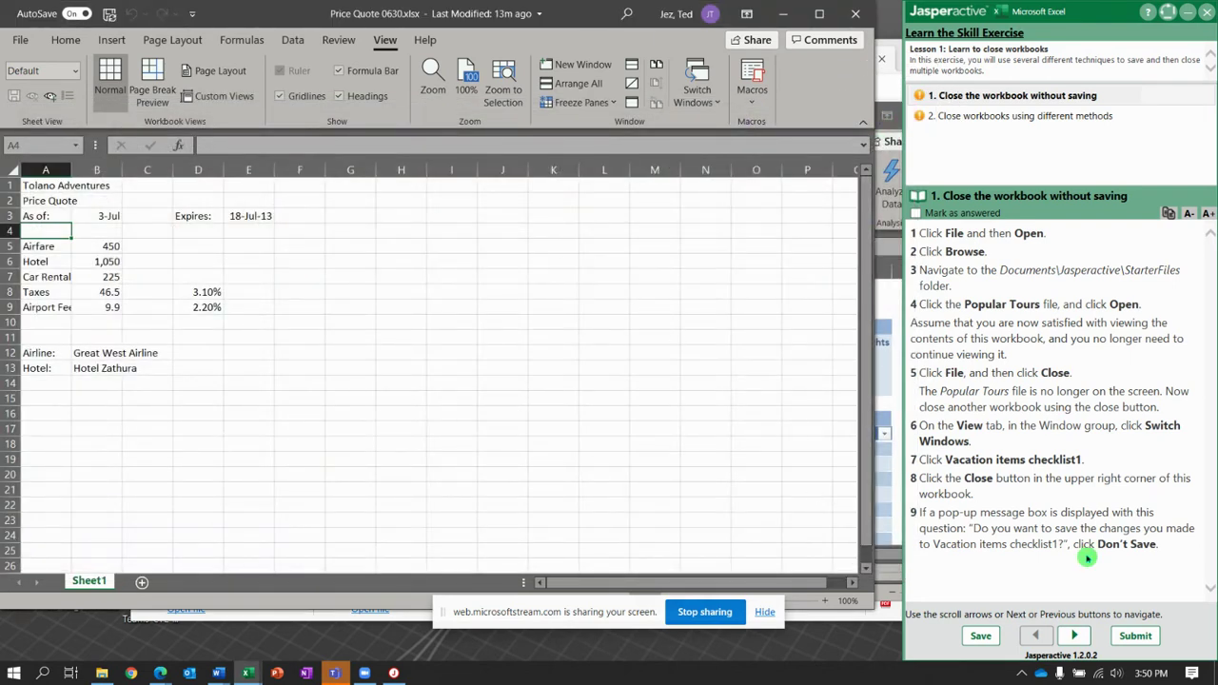
# Advance to the task on closing workbooks using different methods and close Travel expense calculator1 from its taskbar preview
pyautogui.click(1081, 640)
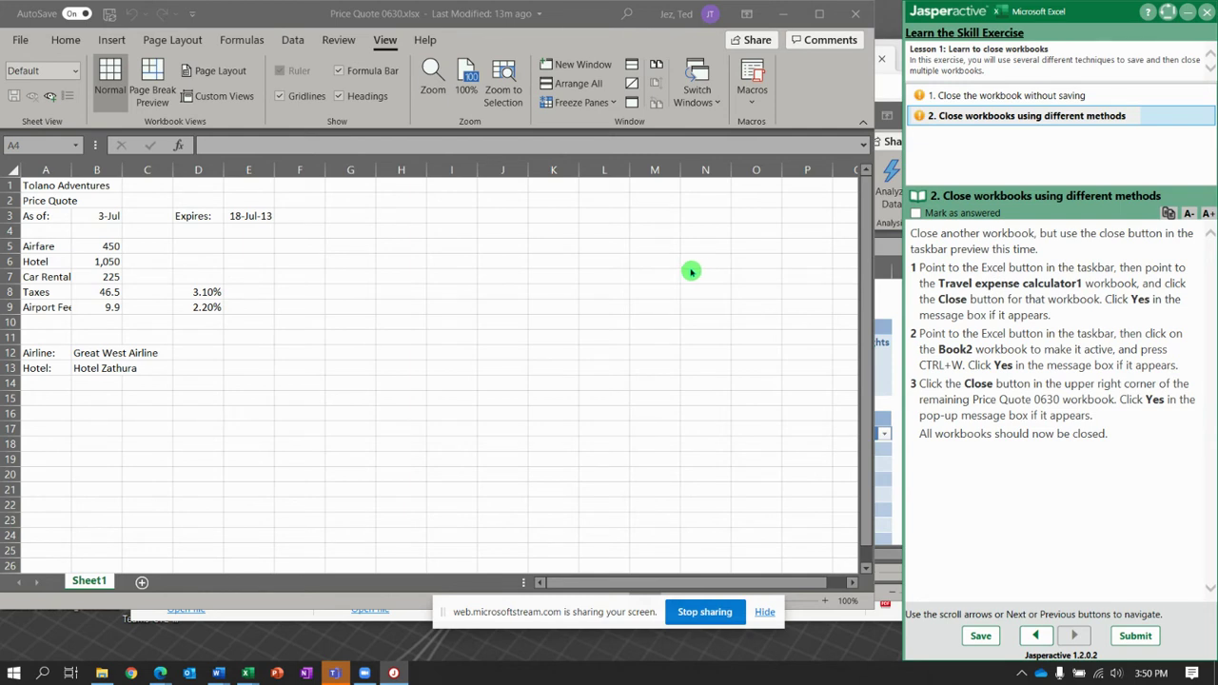
pyautogui.moveTo(247, 674)
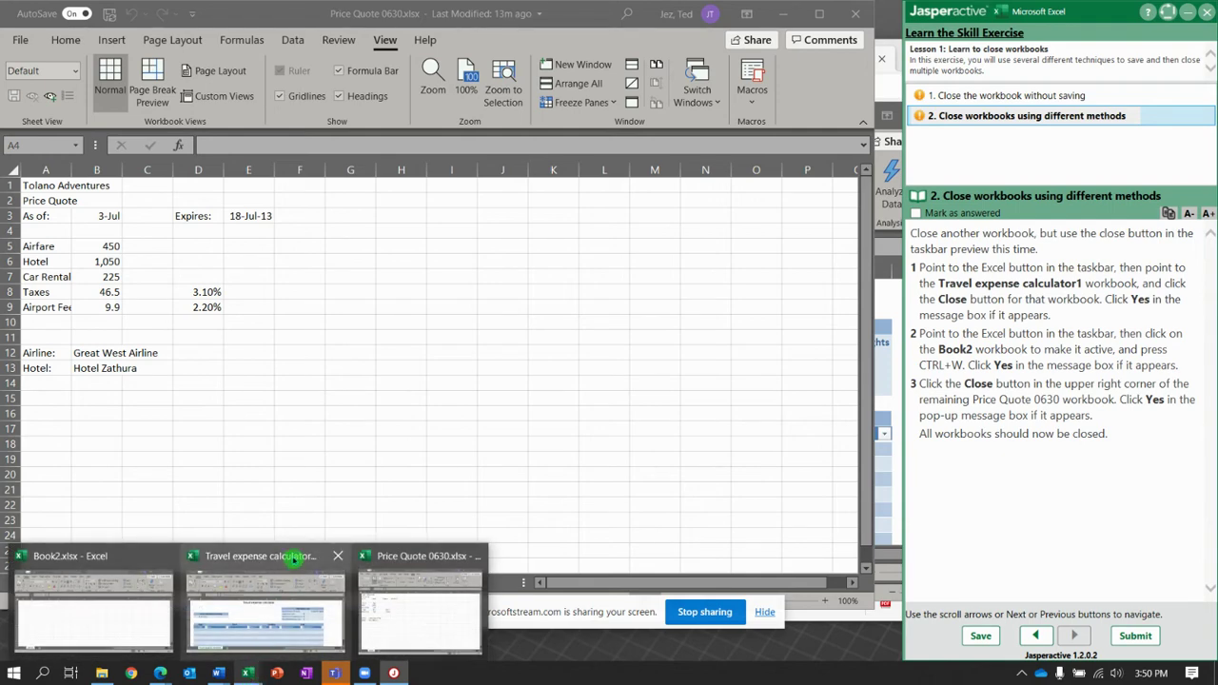
pyautogui.moveTo(336, 558)
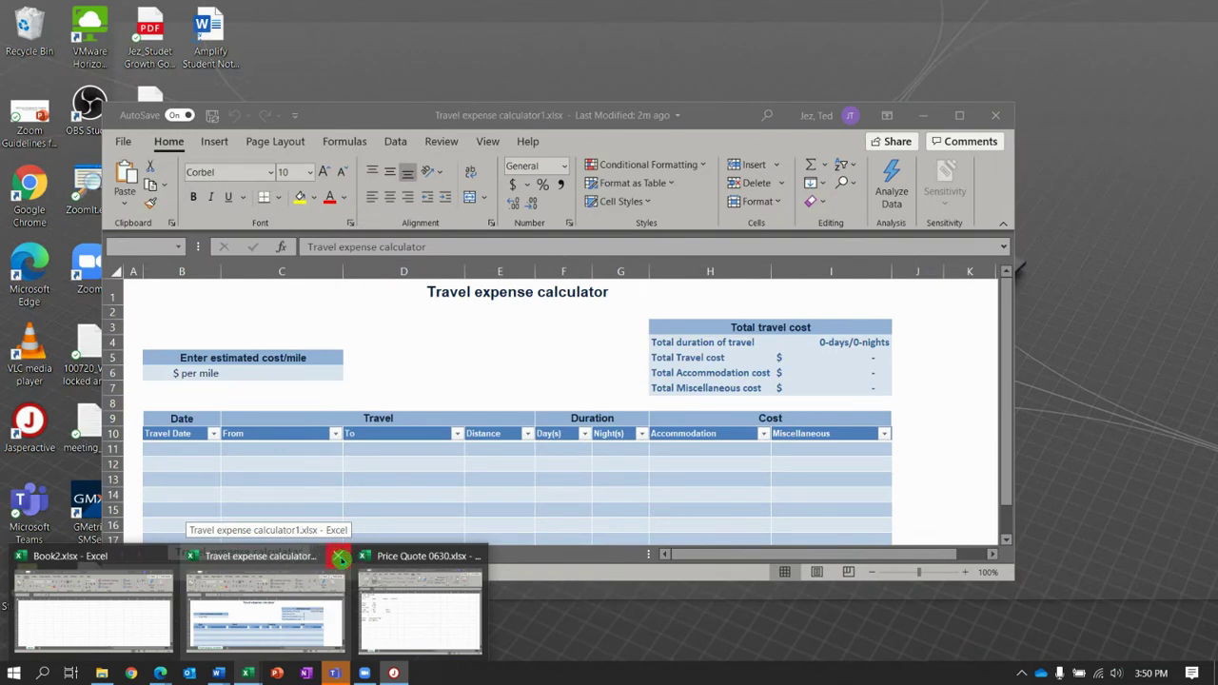
pyautogui.click(339, 557)
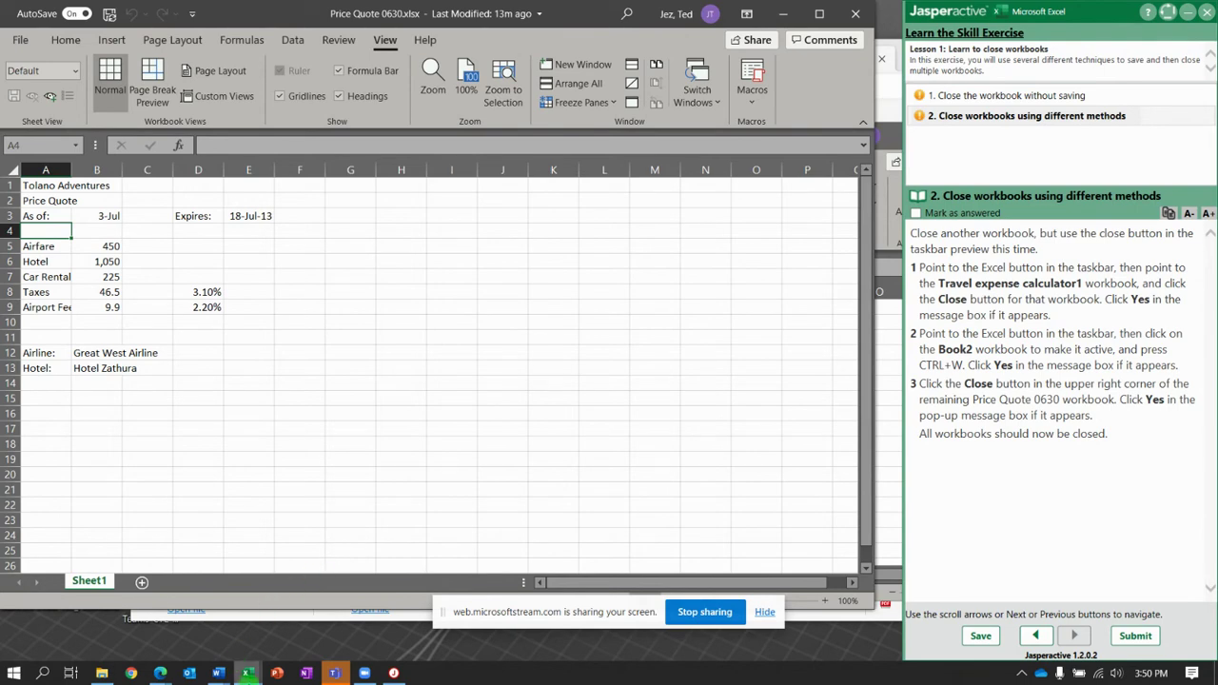
# Bring the Book2 workbook to the front and close it, then close the remaining Price Quote 0630 workbook
pyautogui.moveTo(246, 673)
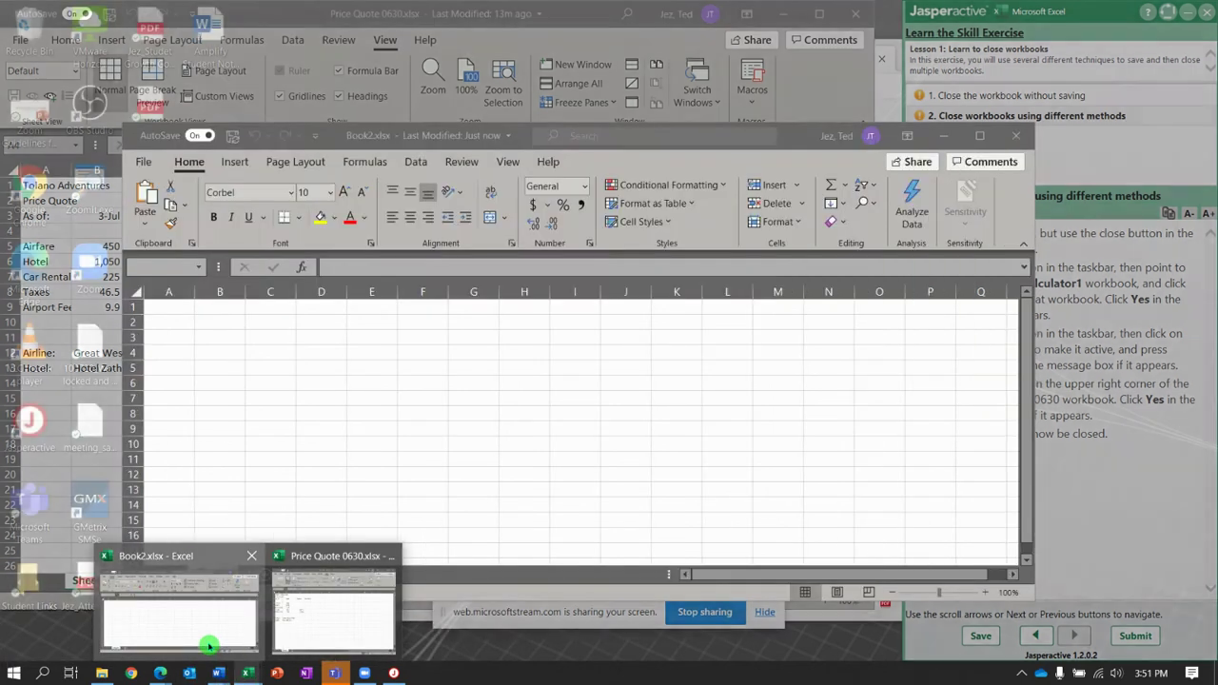
pyautogui.click(209, 644)
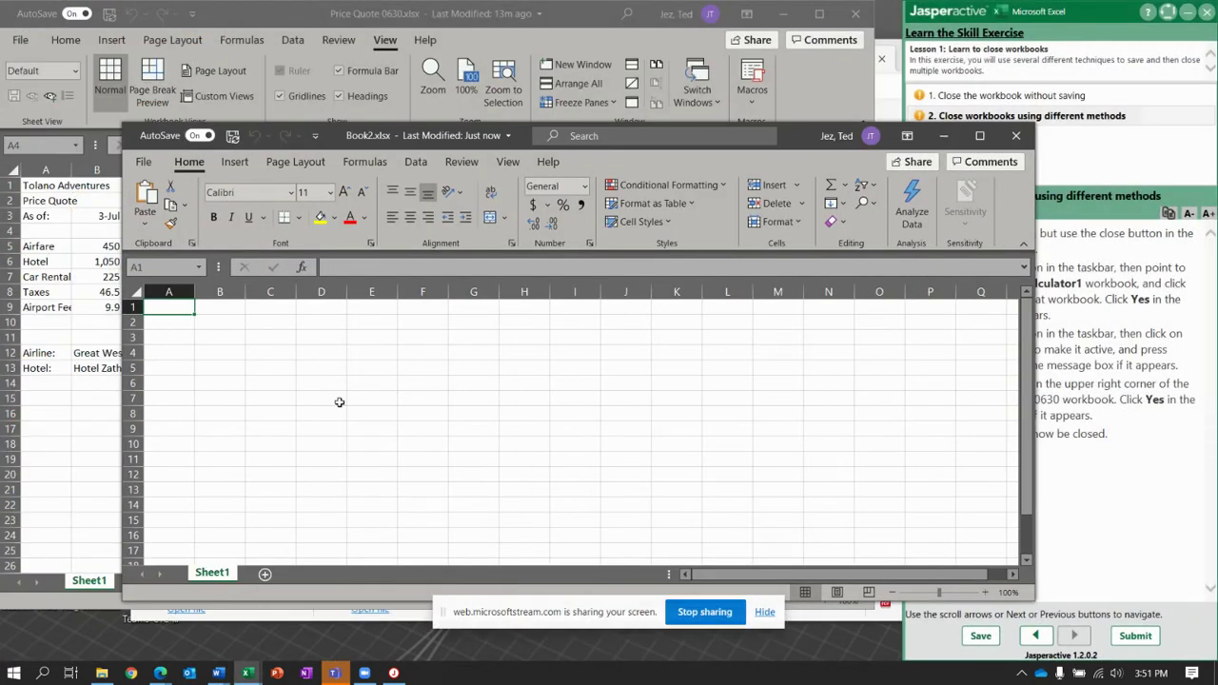
pyautogui.click(371, 364)
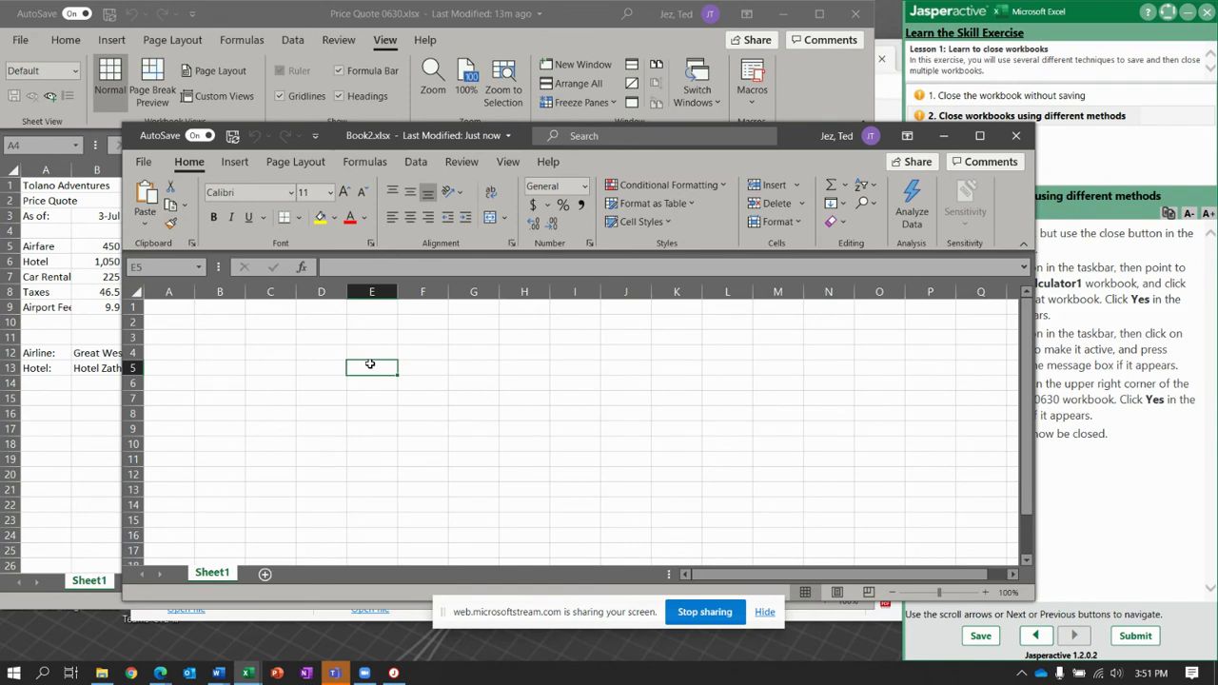
pyautogui.hotkey('ctrl', 'w')
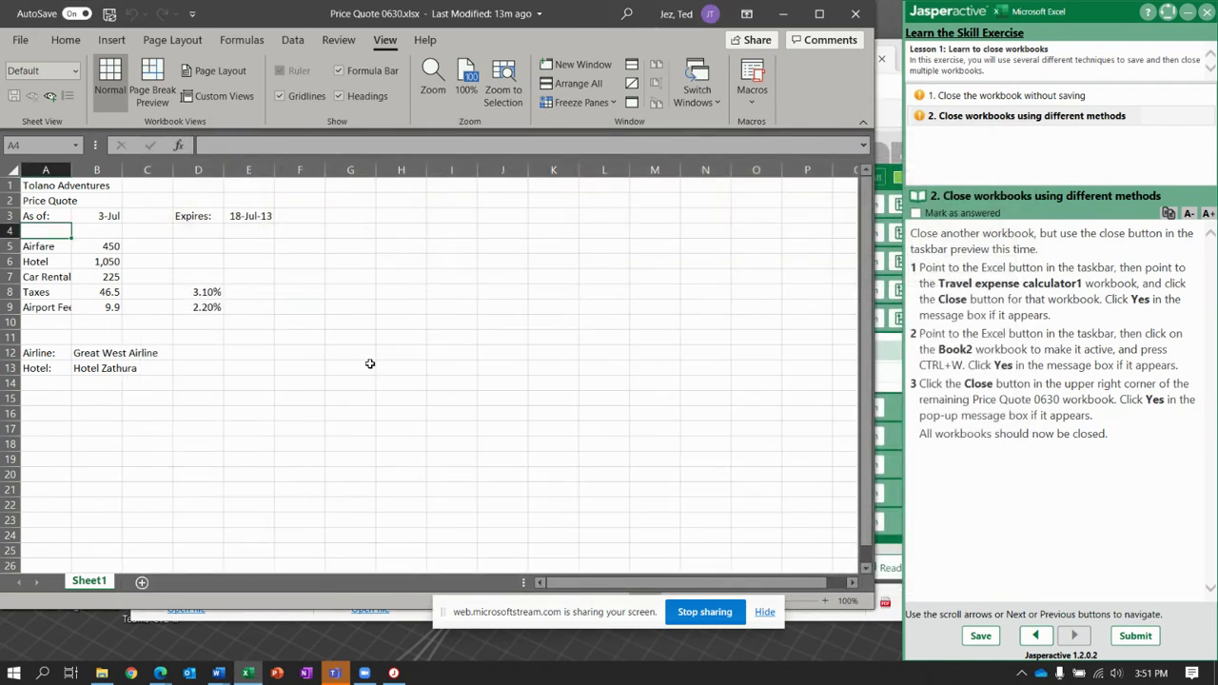
pyautogui.click(20, 39)
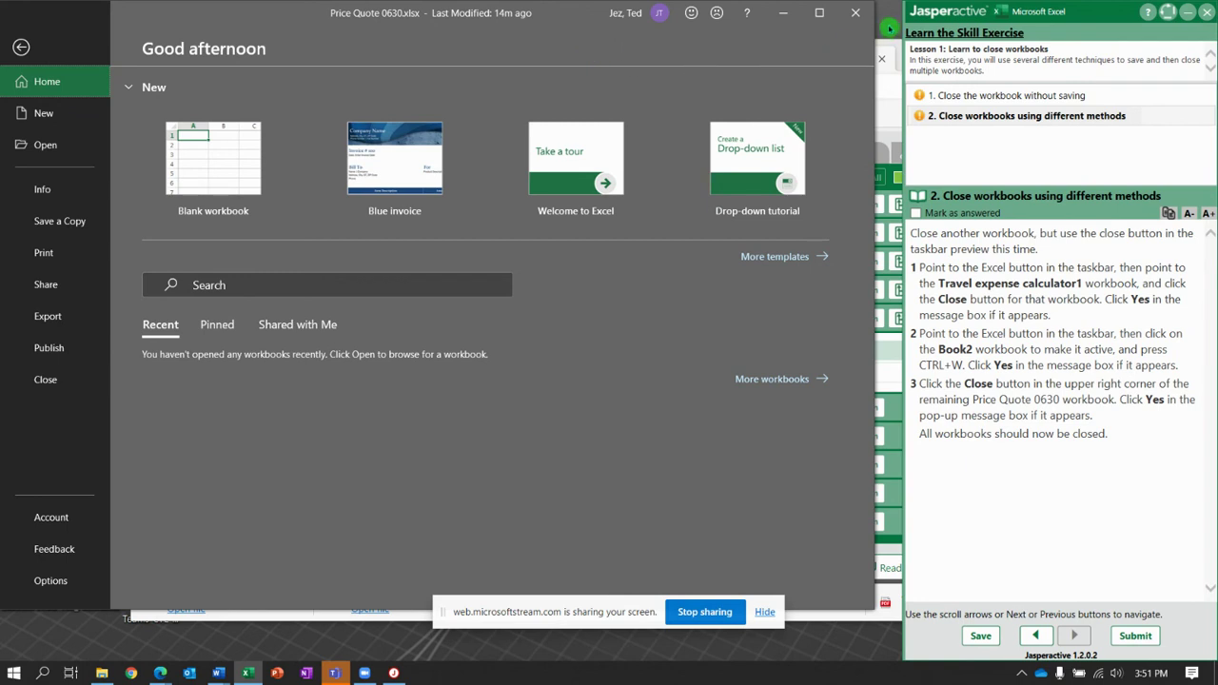
pyautogui.click(856, 13)
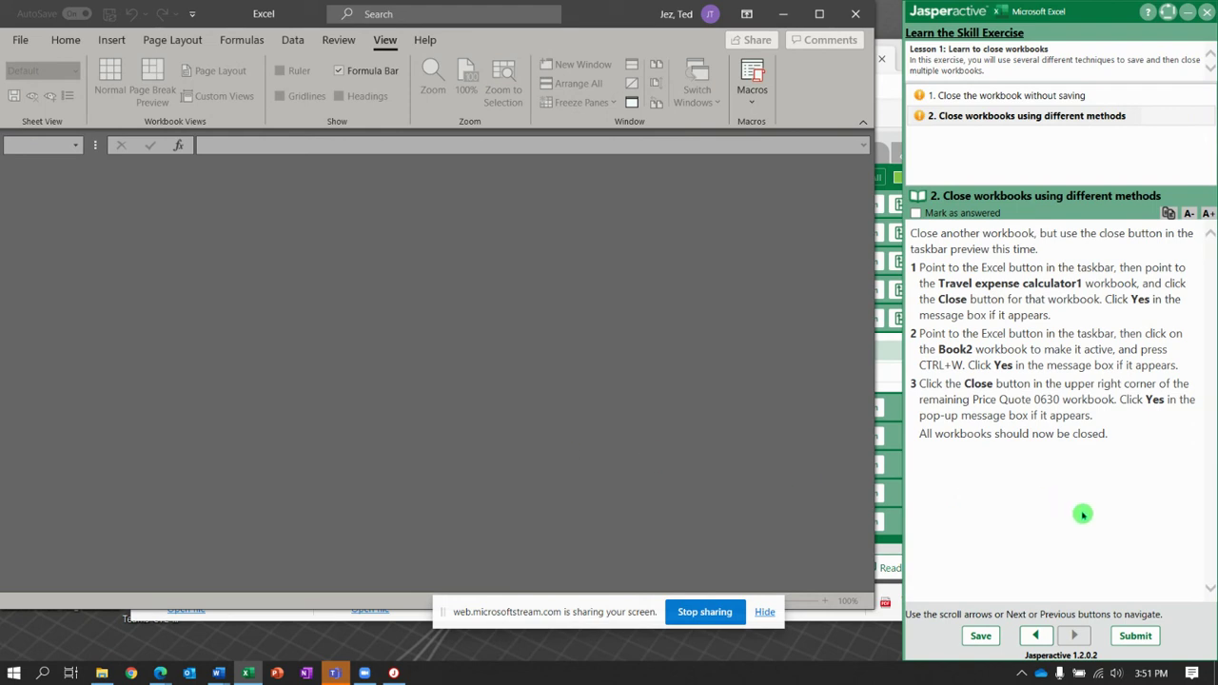
# Submit the closing workbooks exercise and its results for scoring
pyautogui.click(1137, 636)
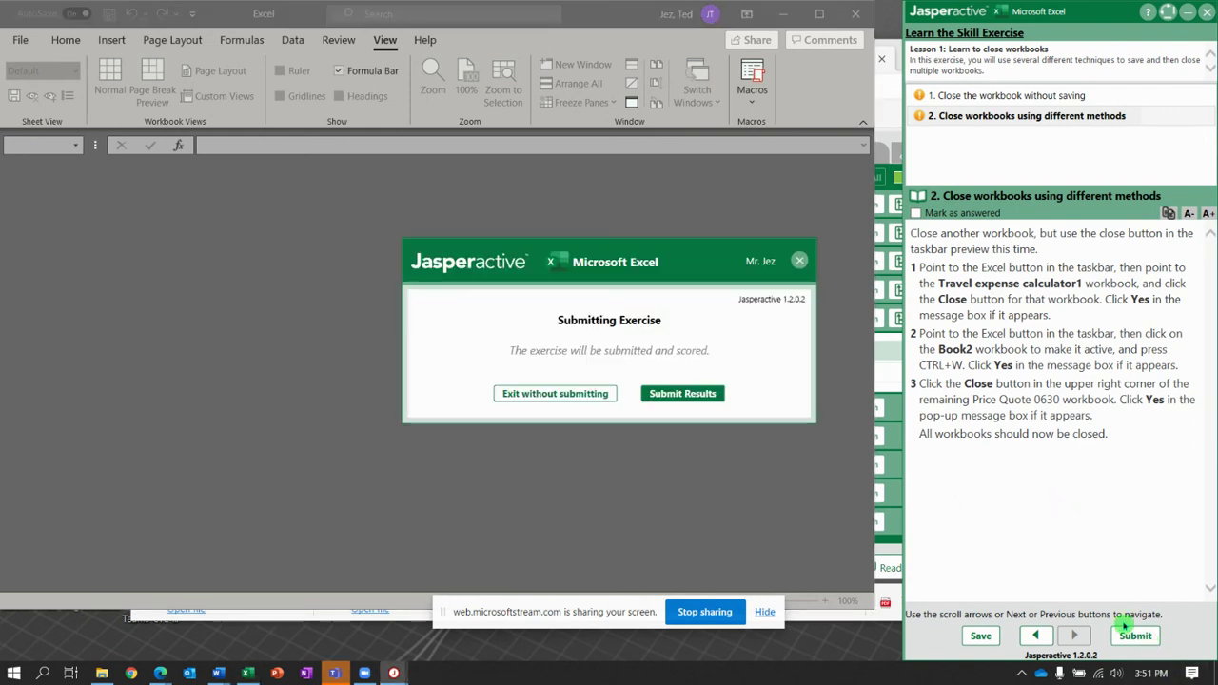
pyautogui.click(665, 404)
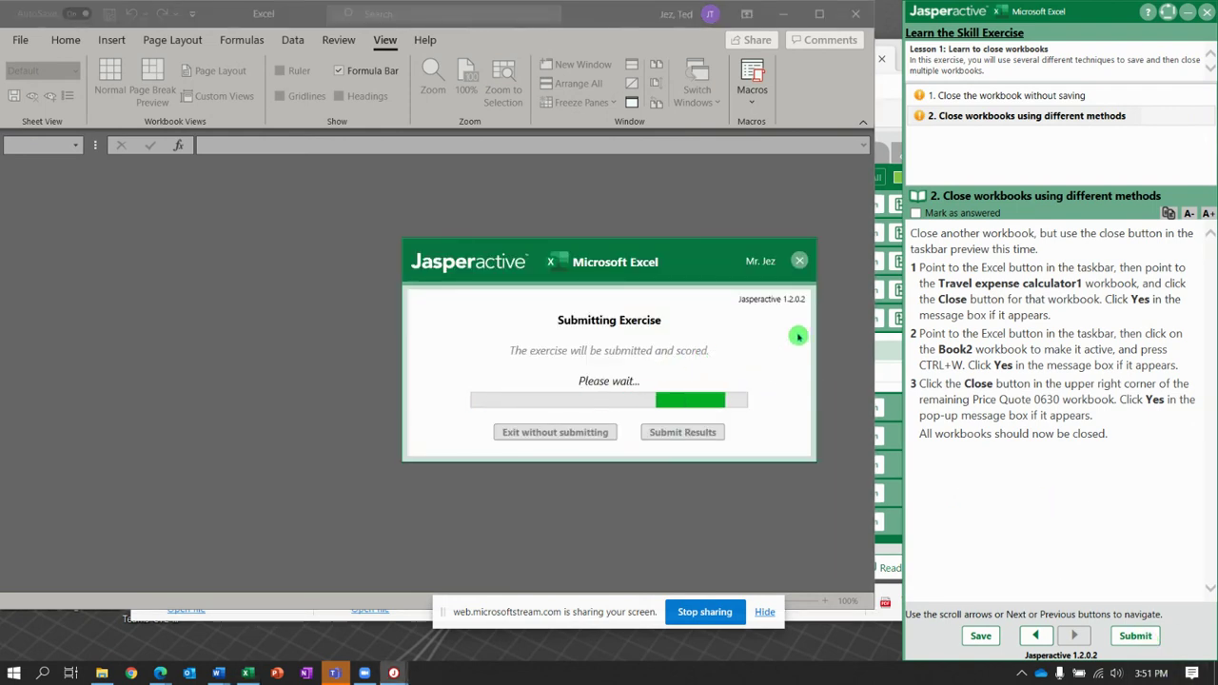
pyautogui.click(826, 216)
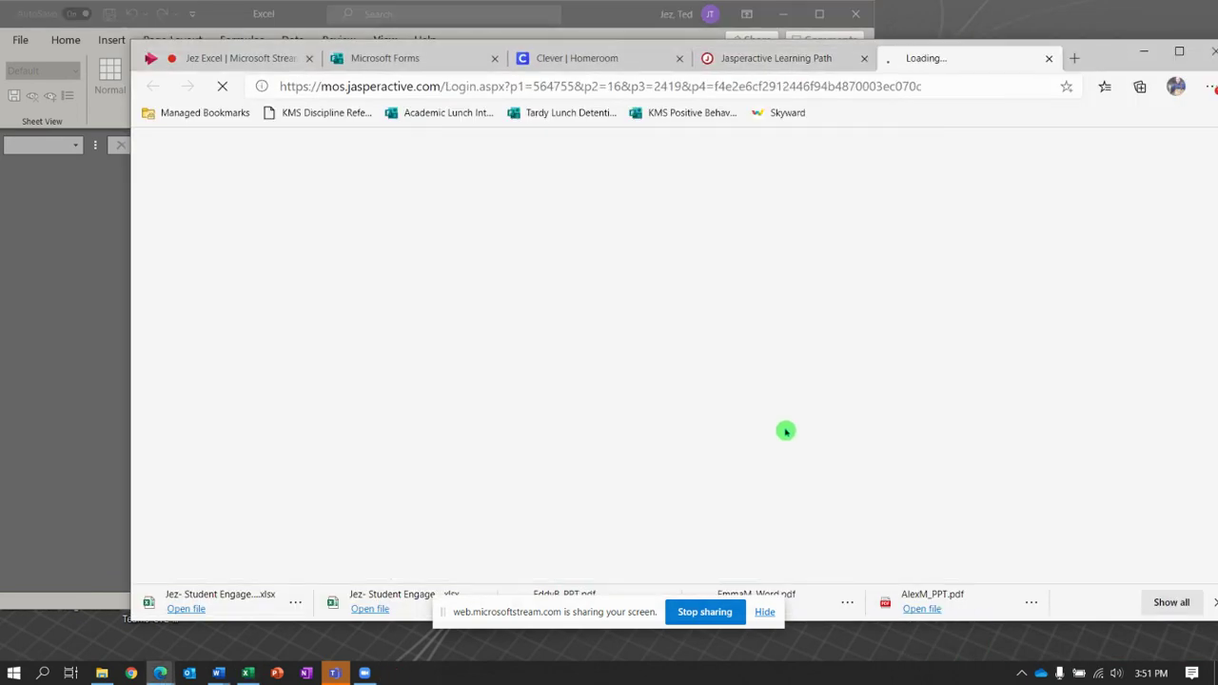